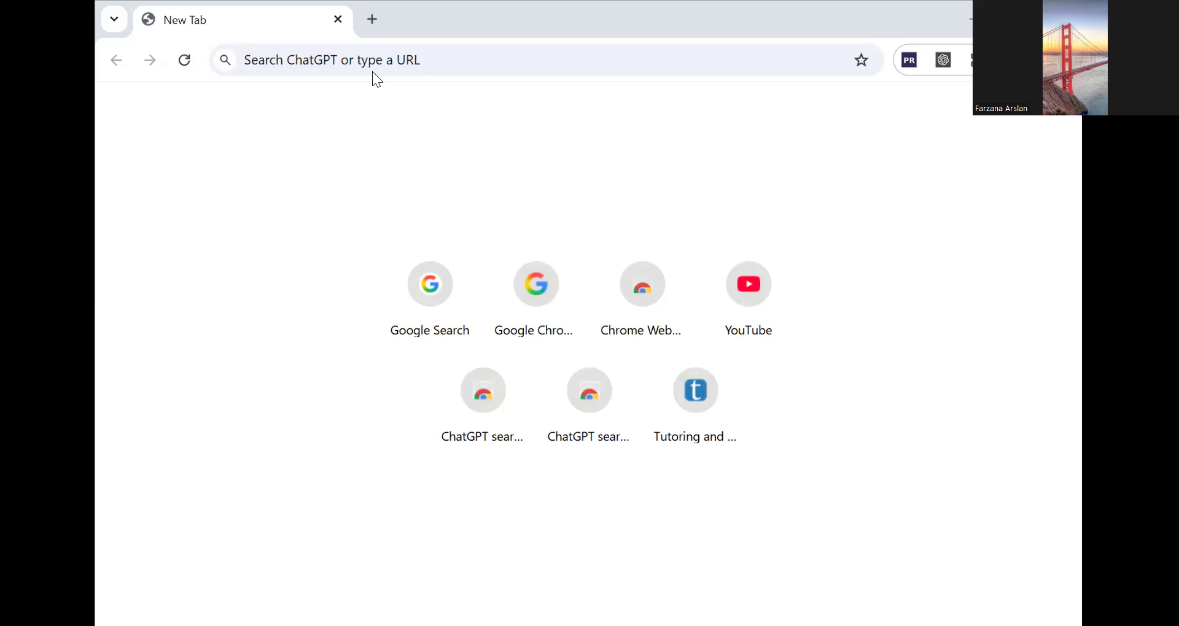
- Load a Google page, open Gmail from the Google apps, and start composing a new message
{"action": "type", "text": "goo"}
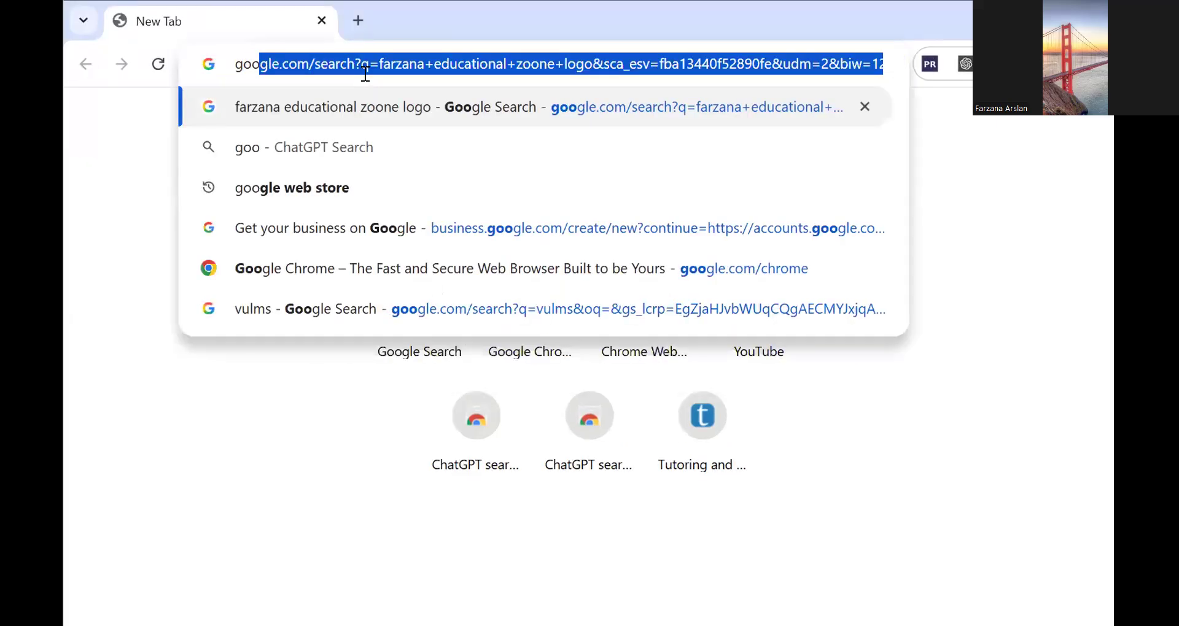
{"action": "key", "text": "Return"}
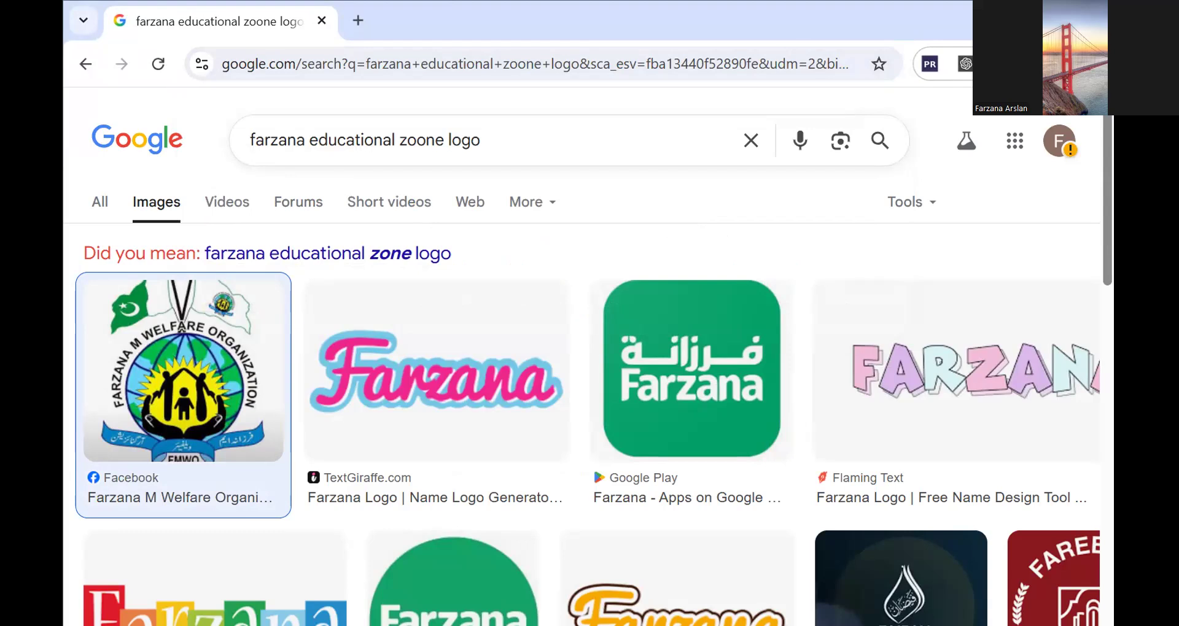
{"action": "left_click", "coordinate": [1044, 17]}
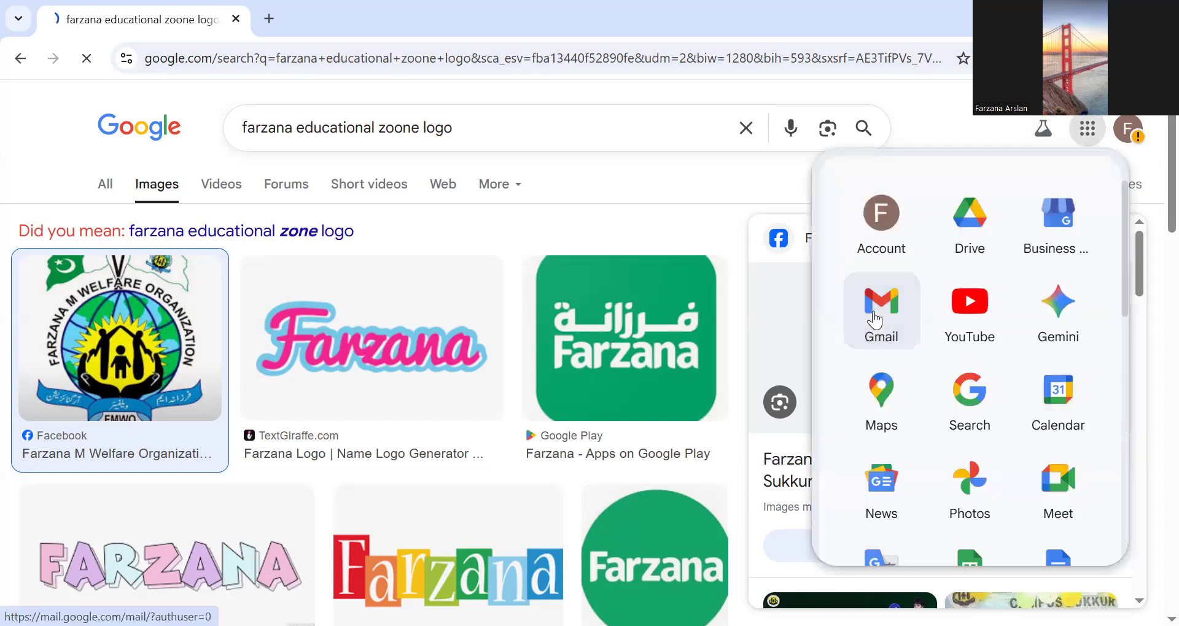
{"action": "left_click", "coordinate": [875, 311]}
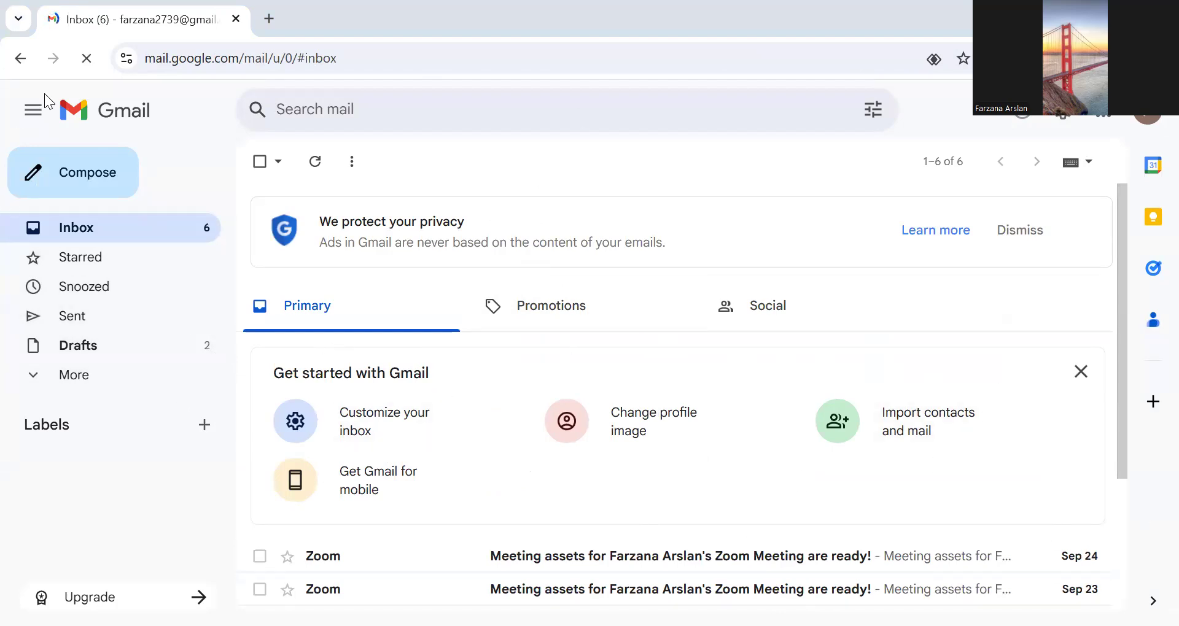
{"action": "left_click", "coordinate": [89, 174]}
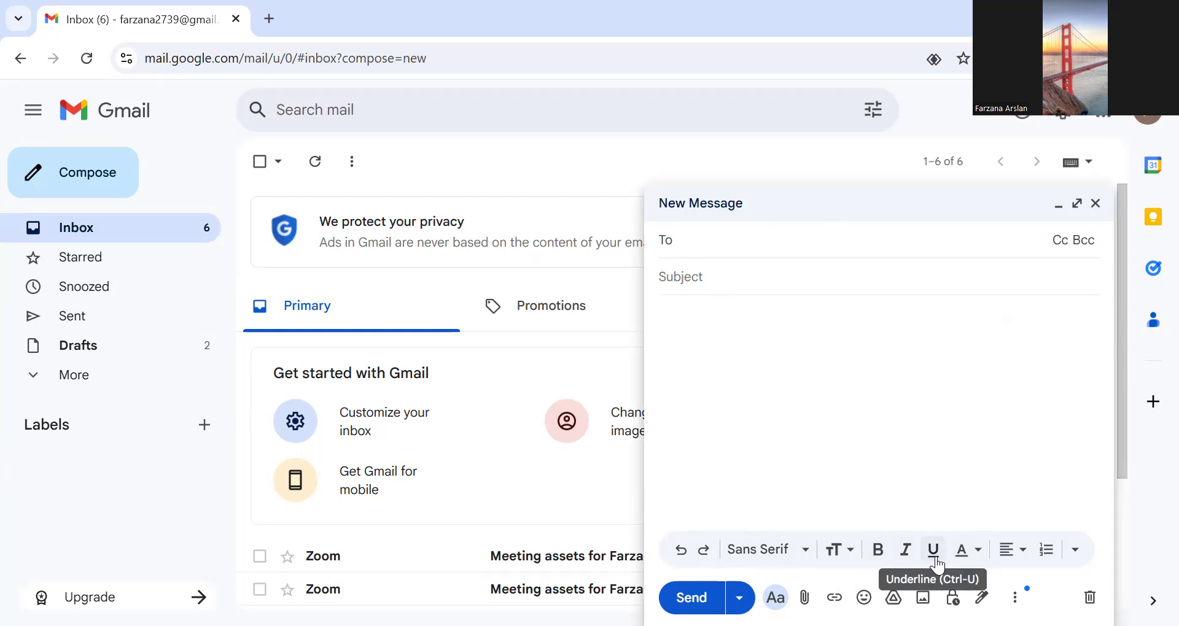
{"action": "left_click", "coordinate": [963, 550]}
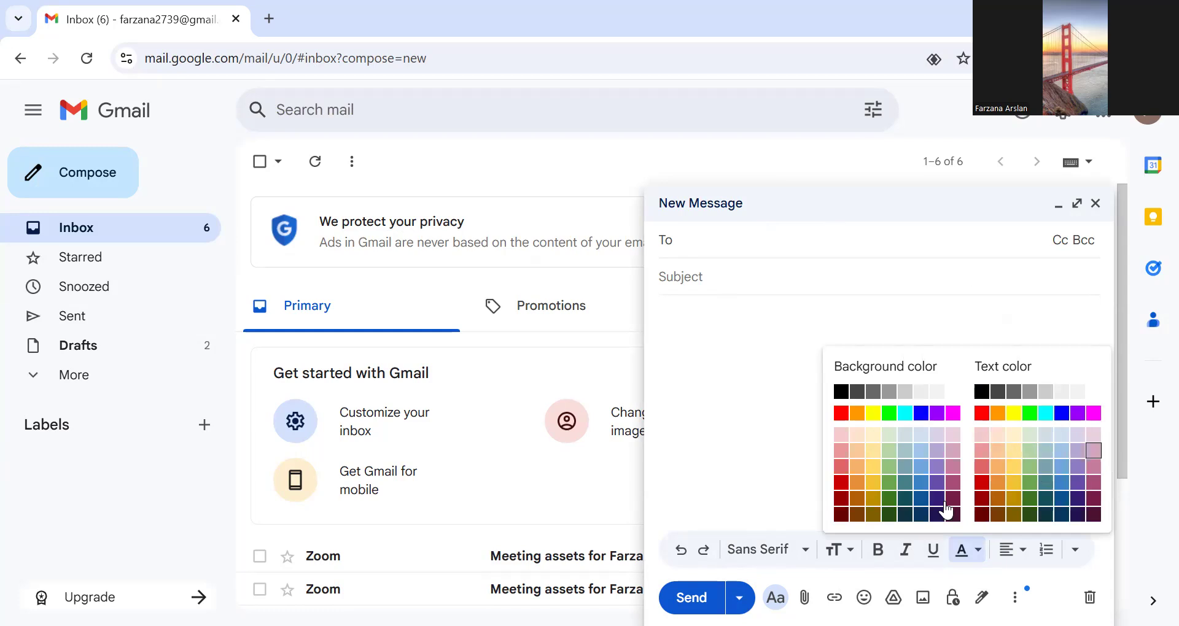
{"action": "left_click", "coordinate": [737, 374]}
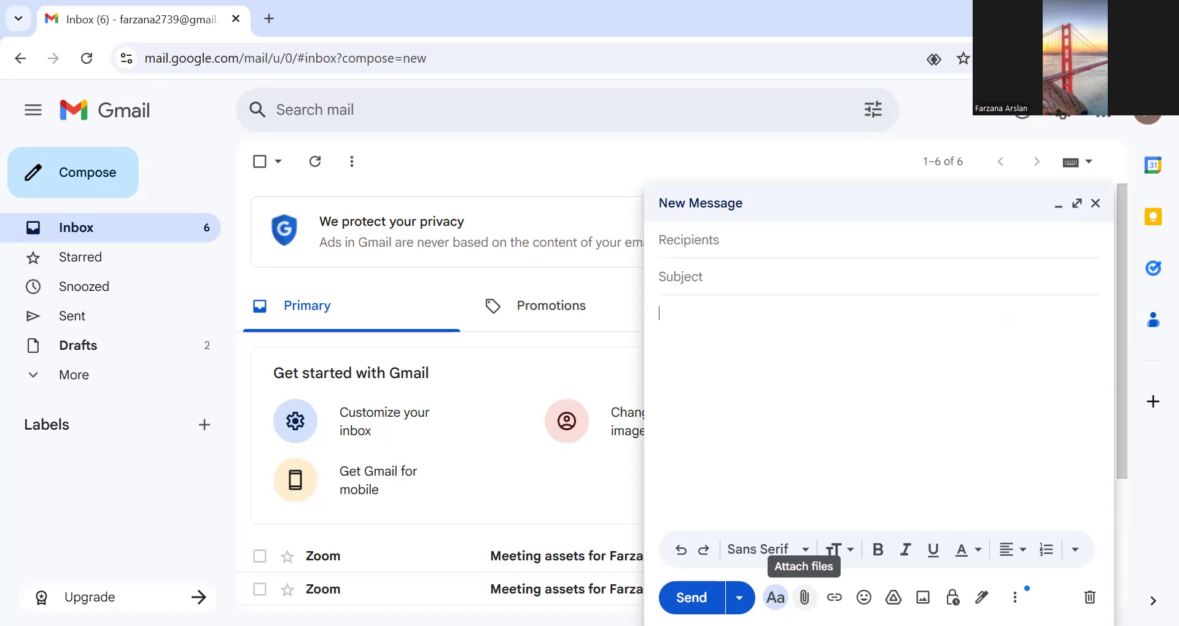
- Add the main recipient's email address to the new message
{"action": "left_click", "coordinate": [703, 233]}
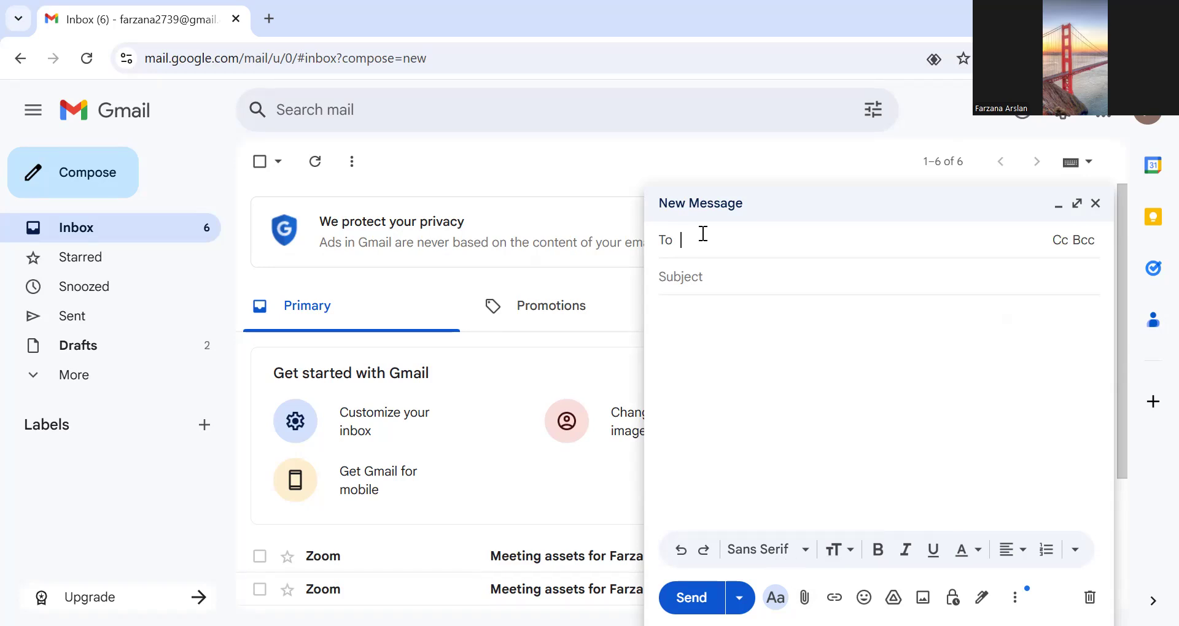
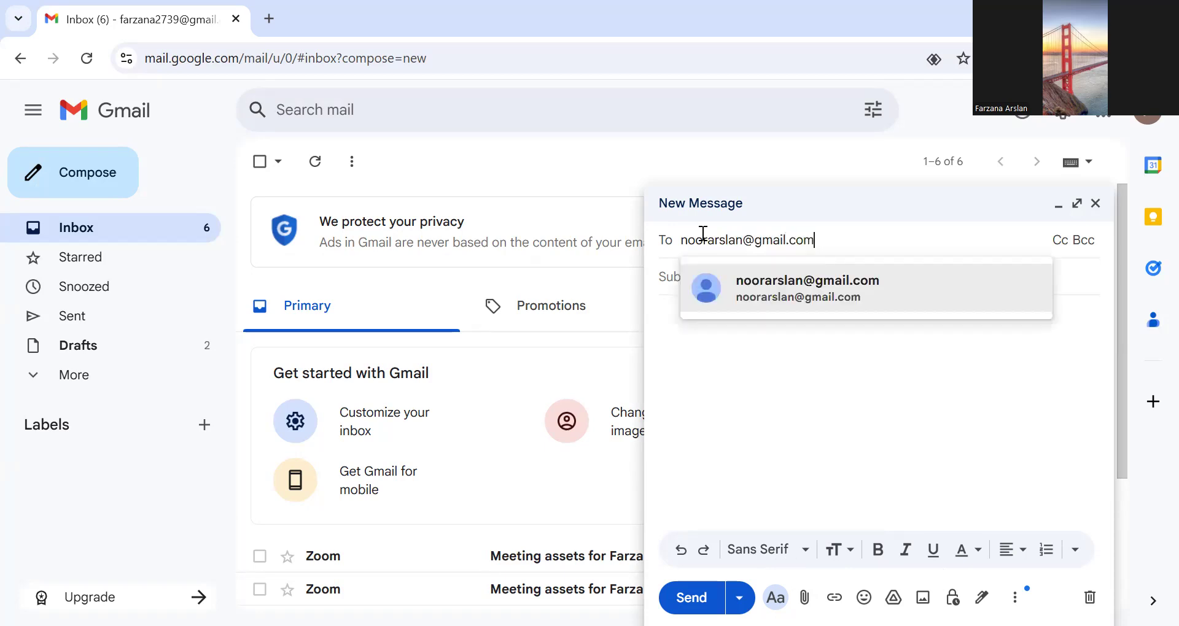
{"action": "left_click", "coordinate": [801, 285]}
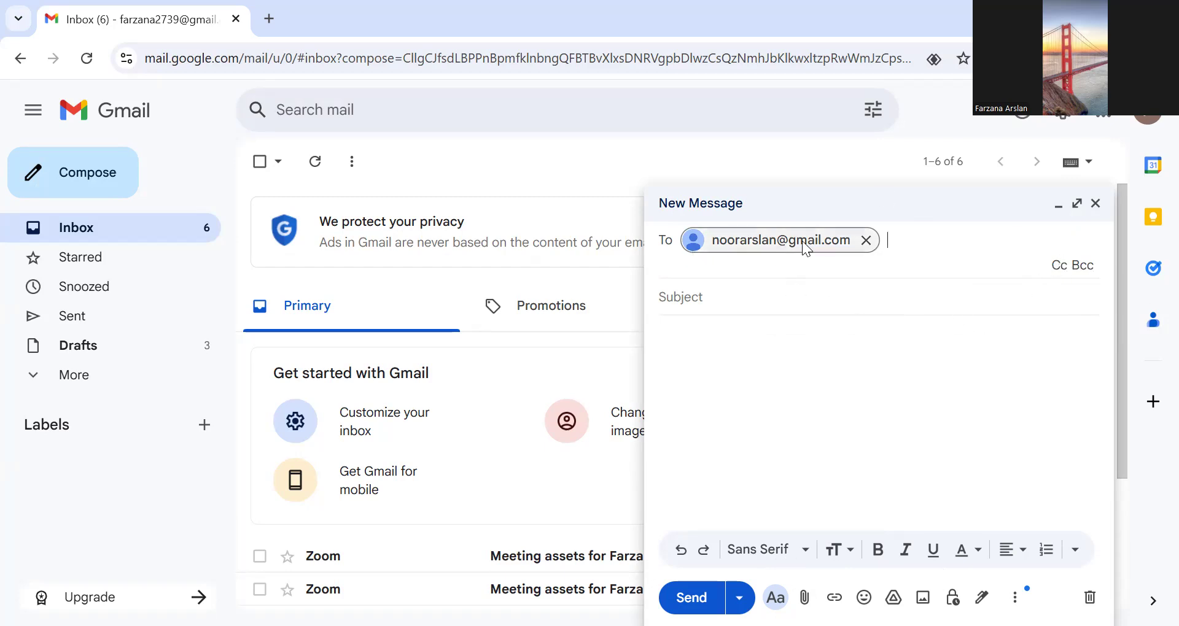
- Show the Cc field and enter the email addresses of two Cc recipients
{"action": "left_click", "coordinate": [1057, 271]}
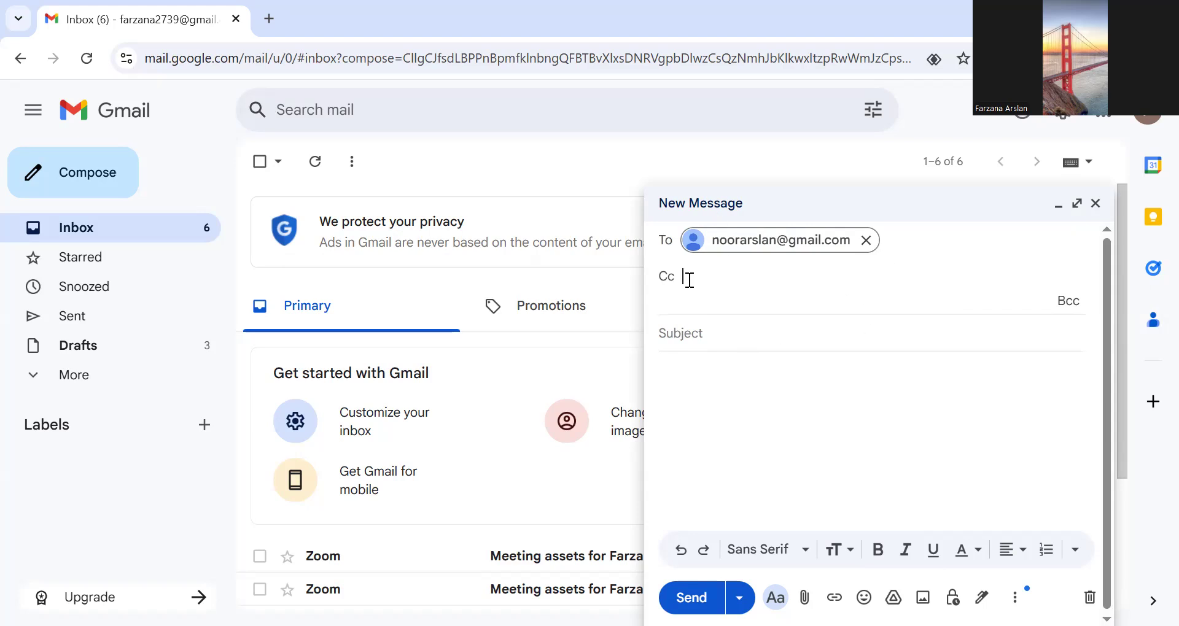
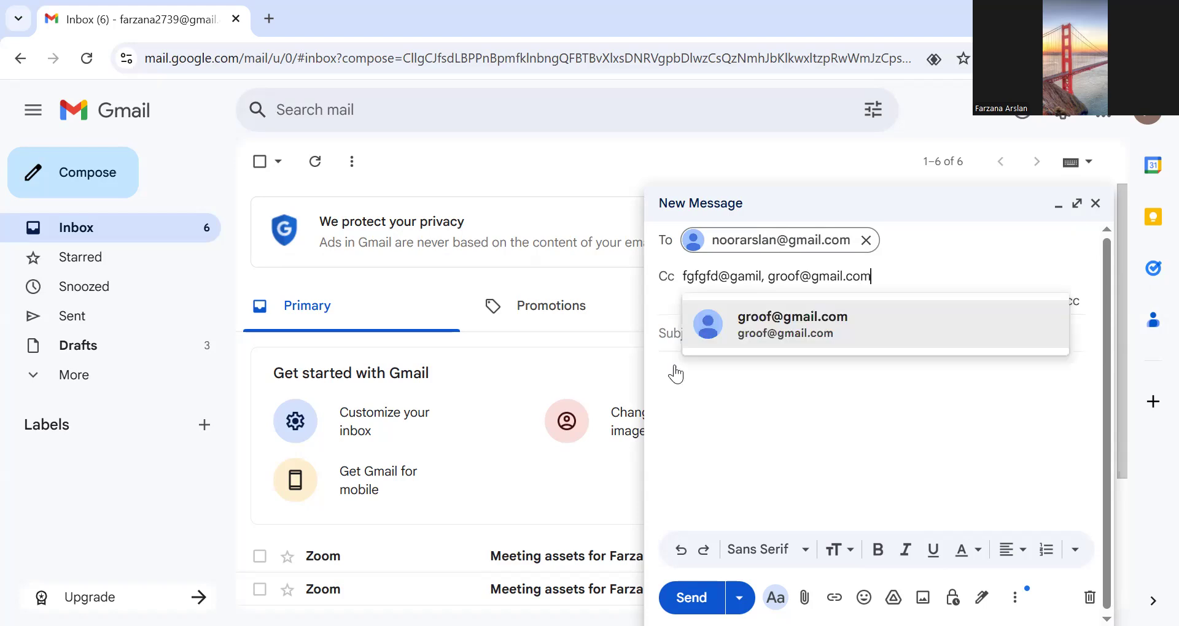
{"action": "left_click", "coordinate": [821, 341]}
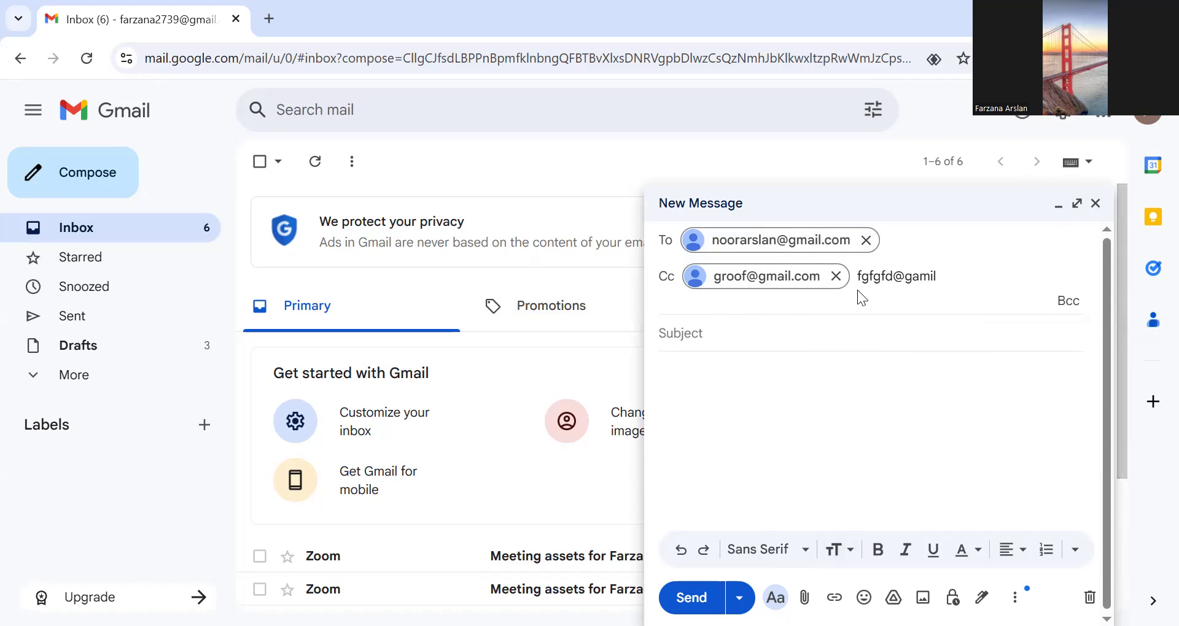
- Show the Bcc field and add one recipient's email address to it
{"action": "left_click", "coordinate": [1069, 303]}
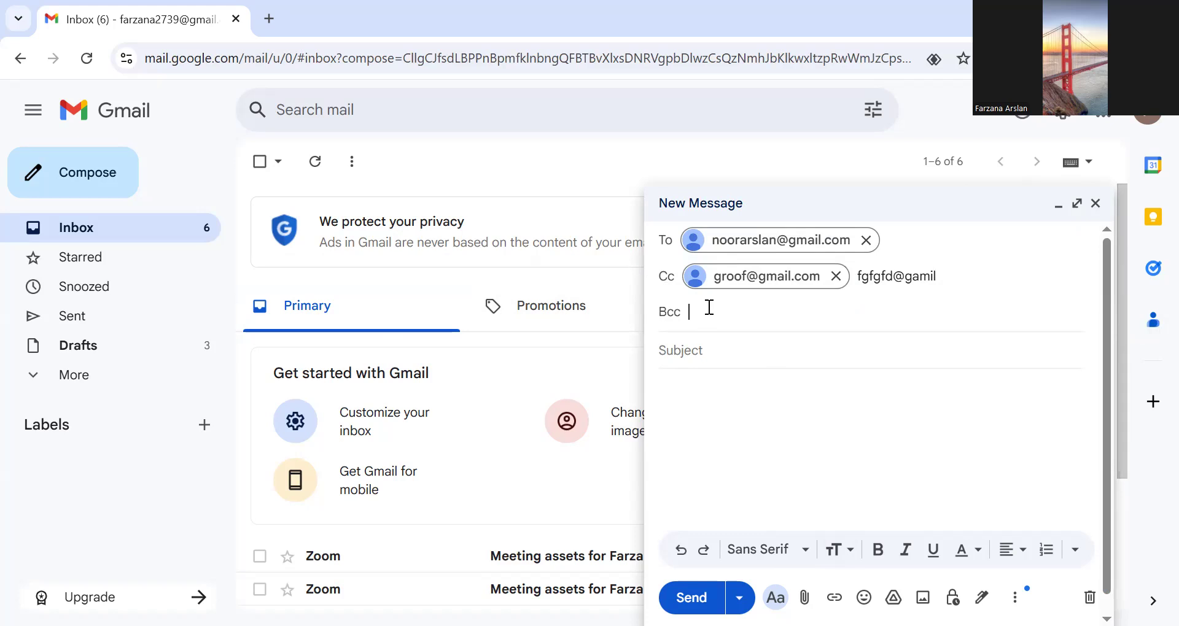
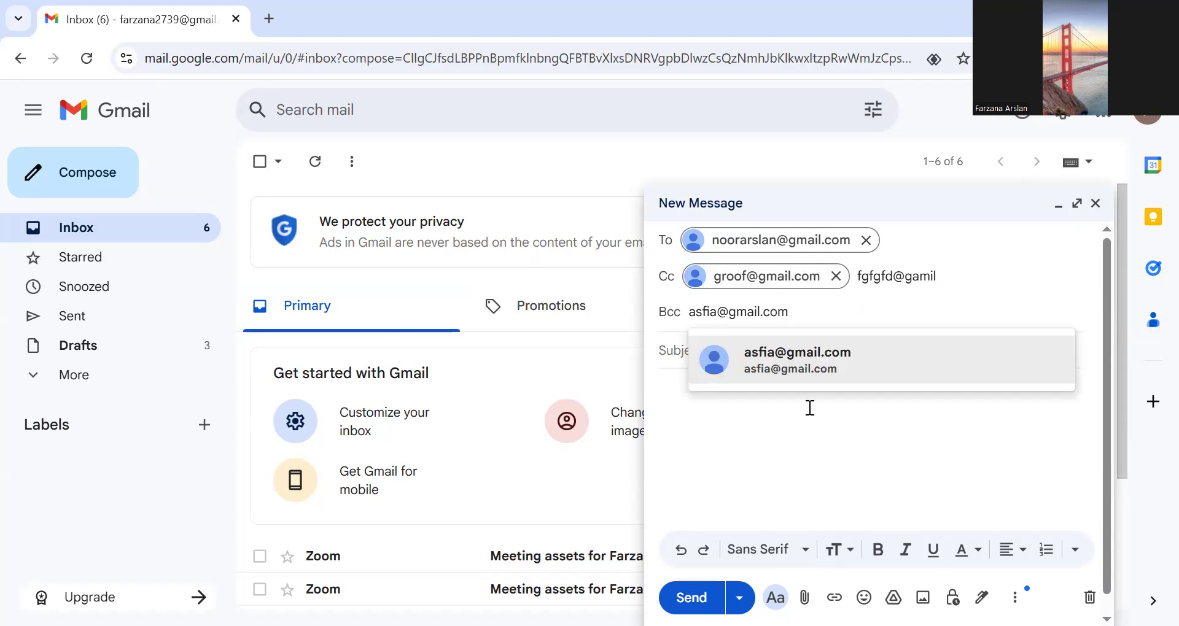
{"action": "left_click", "coordinate": [813, 371]}
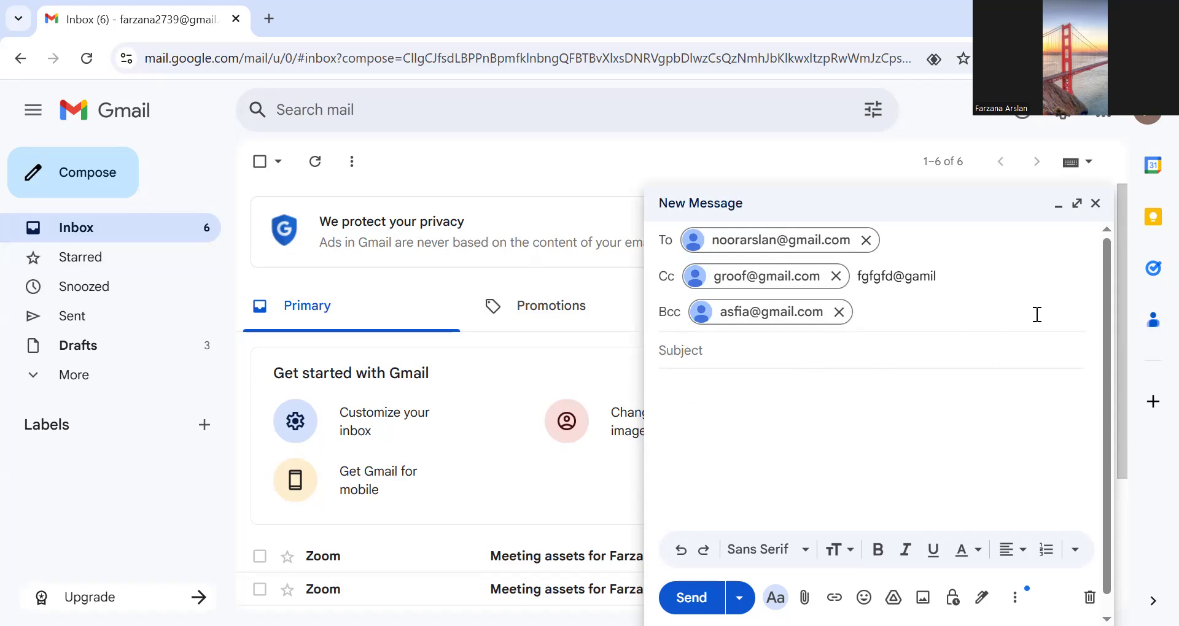
- Enter "submission of assignment code 201." as the subject of the message
{"action": "left_click", "coordinate": [730, 348]}
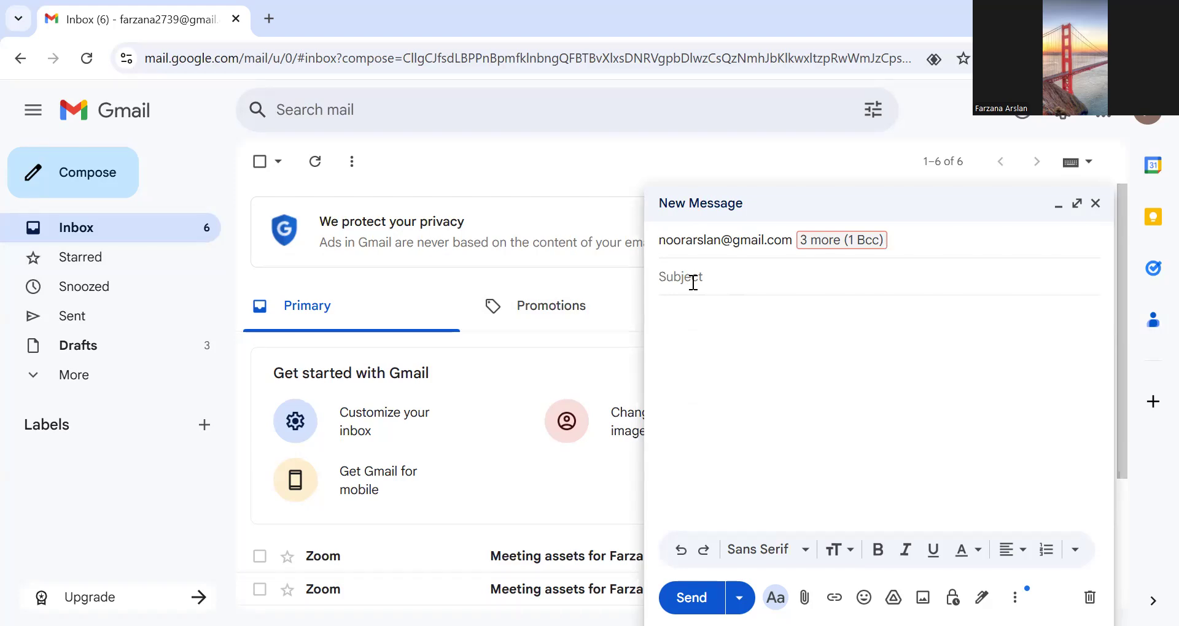
{"action": "type", "text": "submission of assignme"}
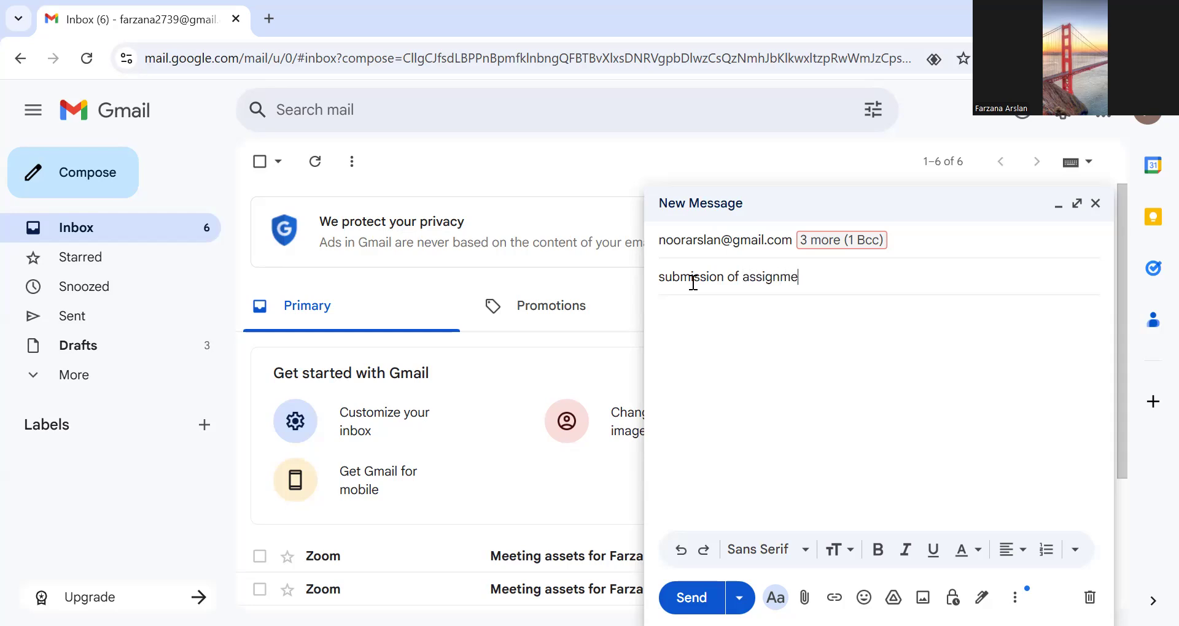
{"action": "type", "text": "nt code 201."}
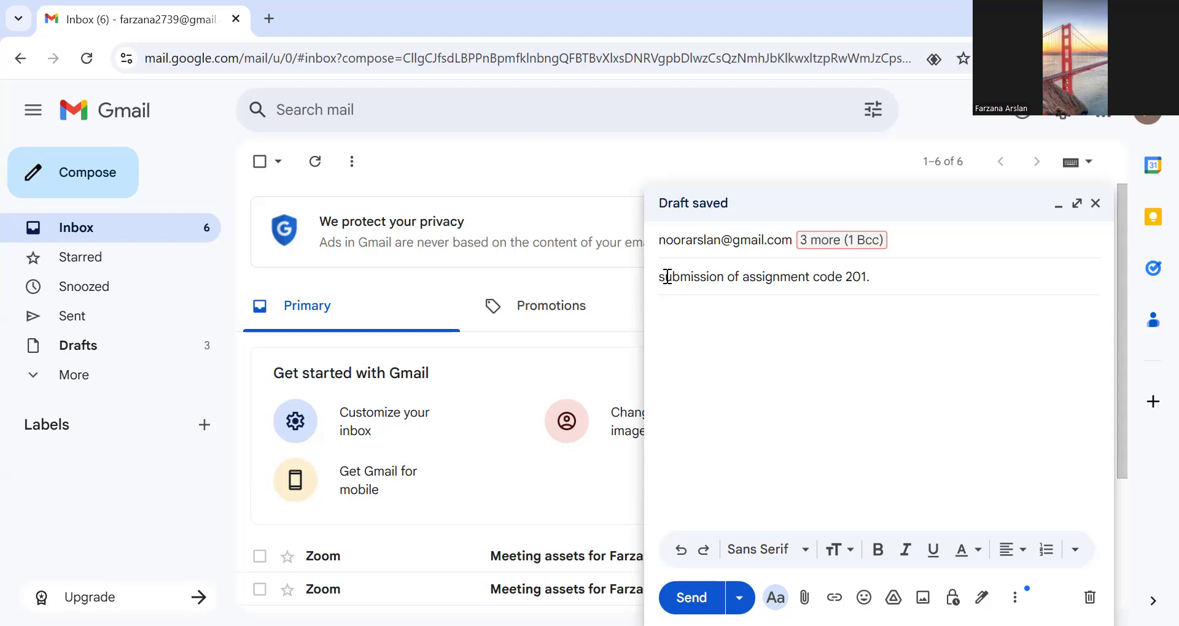
- Capitalize the first letter of the subject so it begins with "Submission"
{"action": "left_click", "coordinate": [668, 277]}
{"action": "key", "text": "BackSpace"}
{"action": "type", "text": "S"}
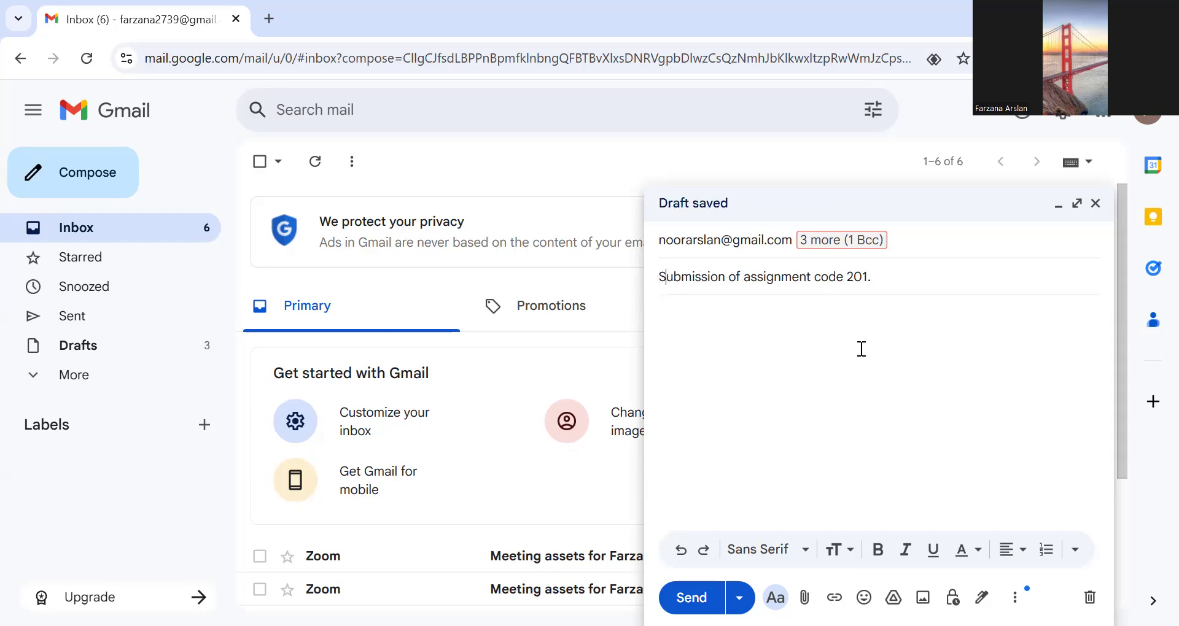
- Write the greeting "Respected Madam;" at the start of the message body
{"action": "left_click", "coordinate": [678, 315]}
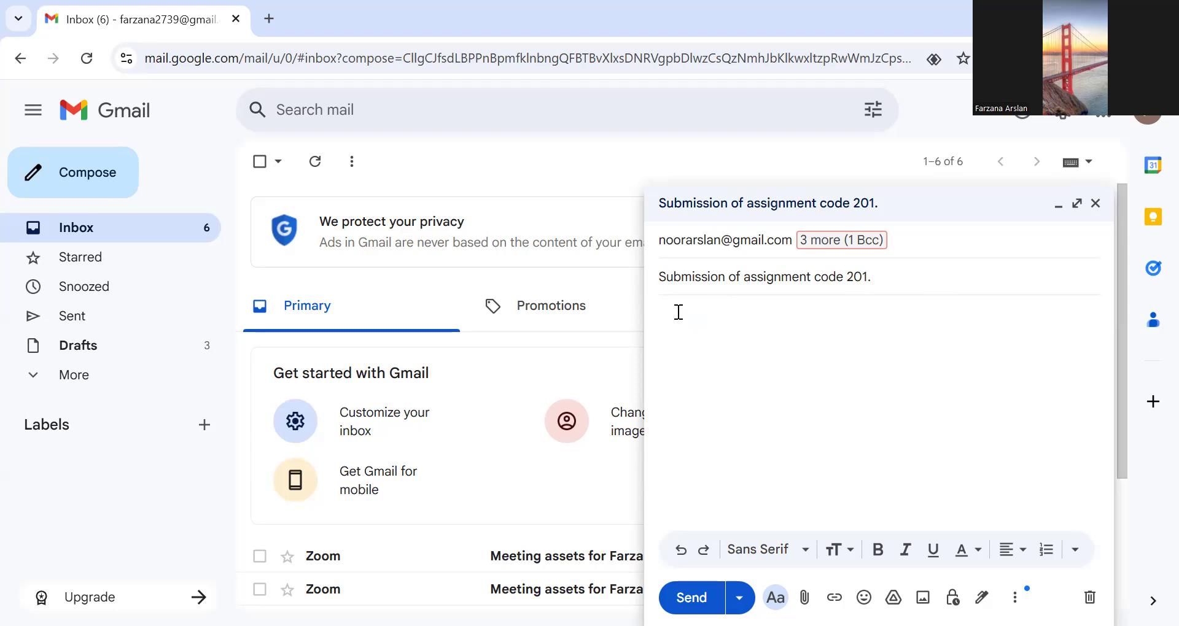
{"action": "type", "text": "Respected mam"}
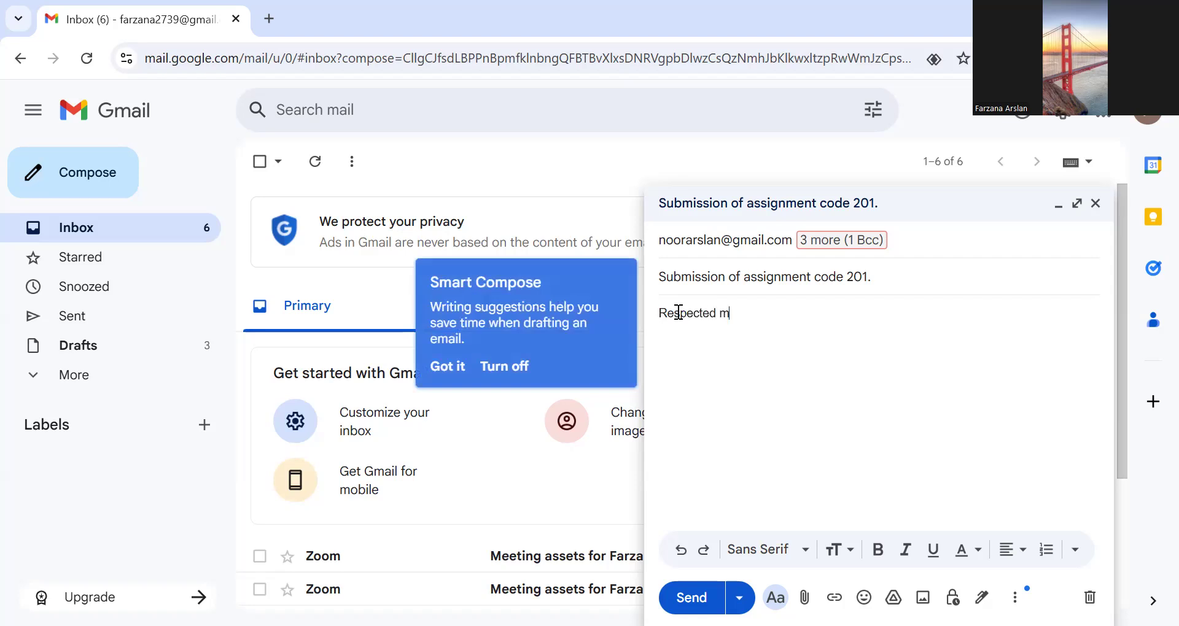
{"action": "key", "text": "BackSpace"}
{"action": "type", "text": "am"}
{"action": "key", "text": "BackSpace"}
{"action": "key", "text": "BackSpace"}
{"action": "type", "text": "dam"}
{"action": "type", "text": "M"}
{"action": "key", "text": "BackSpace"}
{"action": "key", "text": "BackSpace"}
{"action": "type", "text": "M"}
{"action": "left_click_drag", "start_coordinate": [663, 312], "coordinate": [787, 328]}
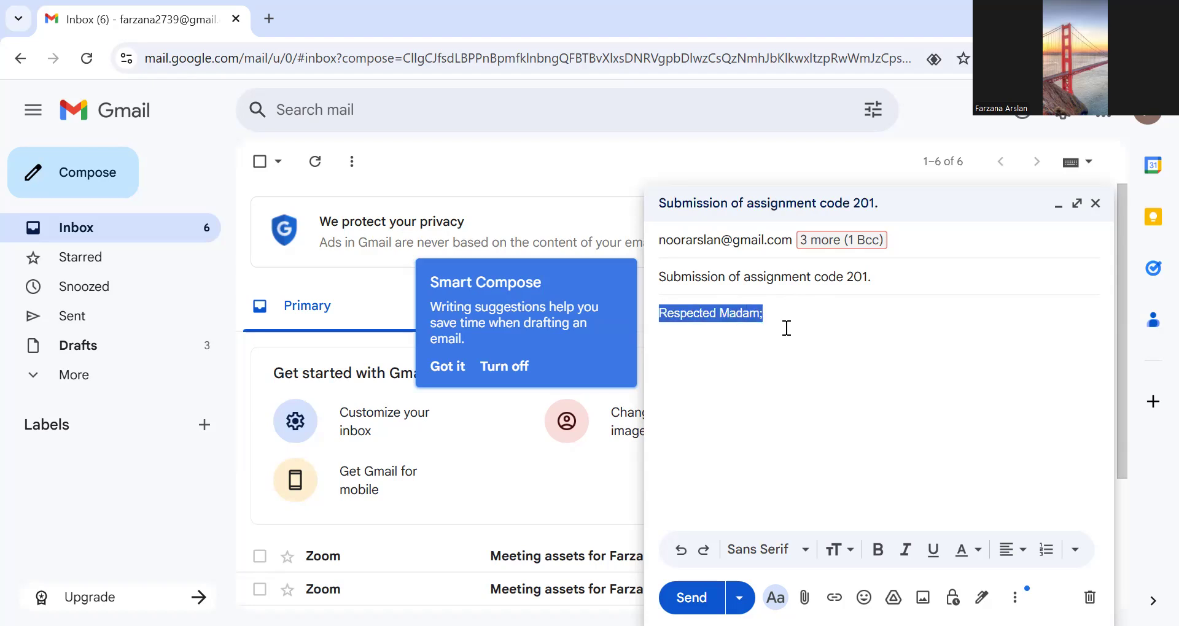
{"action": "left_click", "coordinate": [785, 328]}
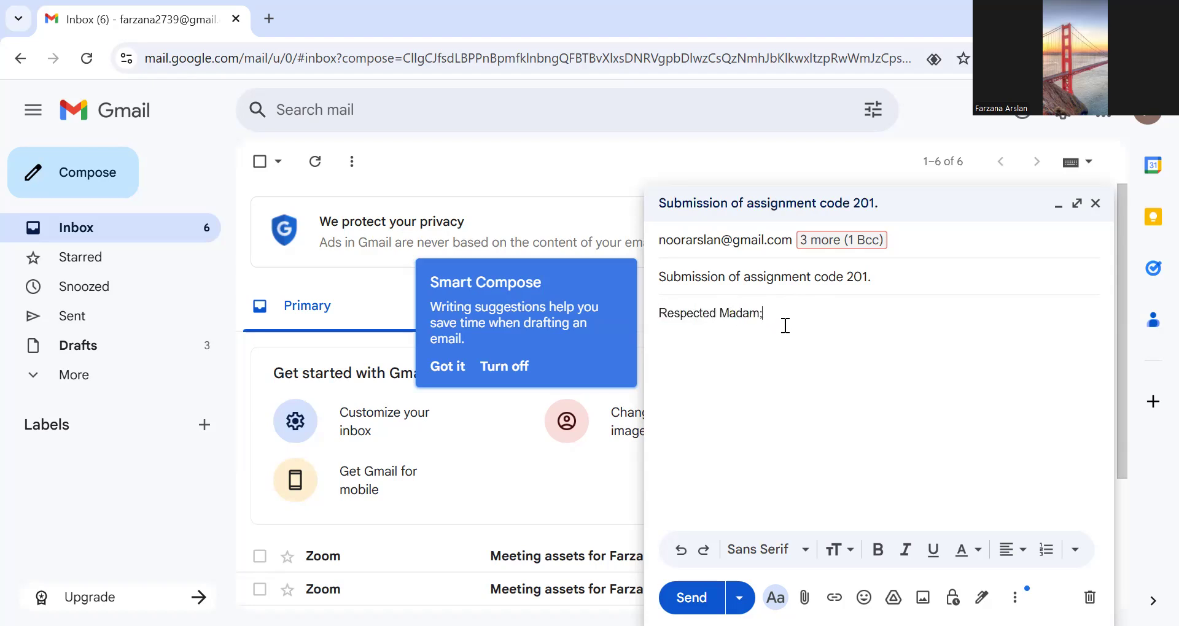
- Try to underline the full subject text "Submission of assignment code 201."
{"action": "left_click_drag", "start_coordinate": [663, 272], "coordinate": [890, 285]}
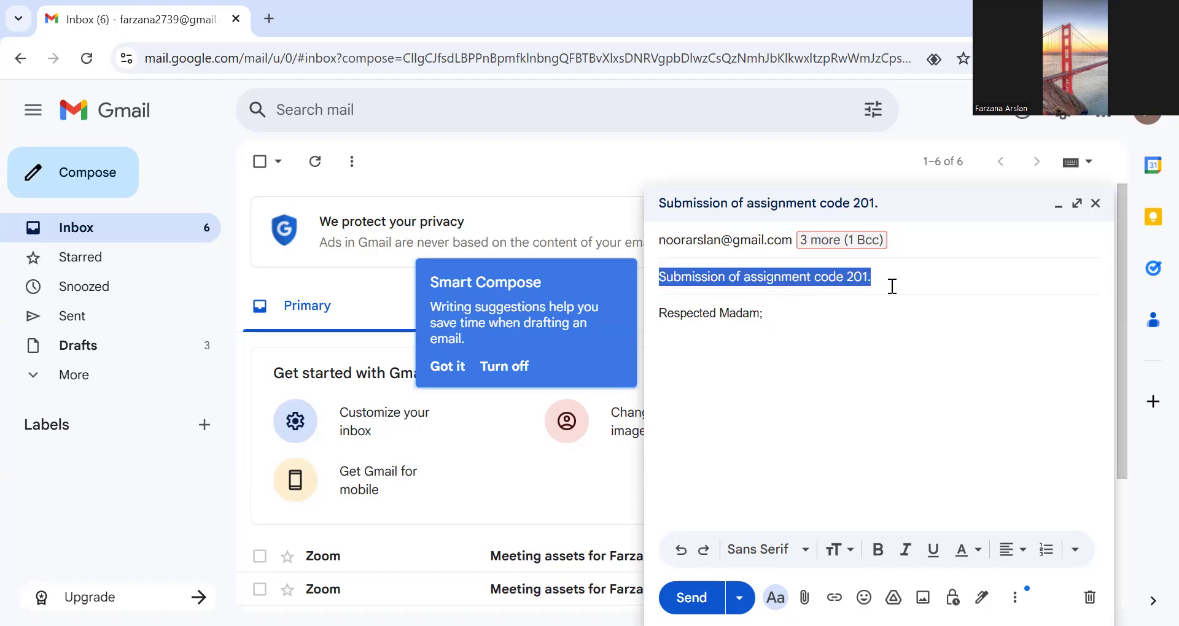
{"action": "left_click", "coordinate": [933, 551]}
{"action": "left_click_drag", "start_coordinate": [664, 281], "coordinate": [899, 288]}
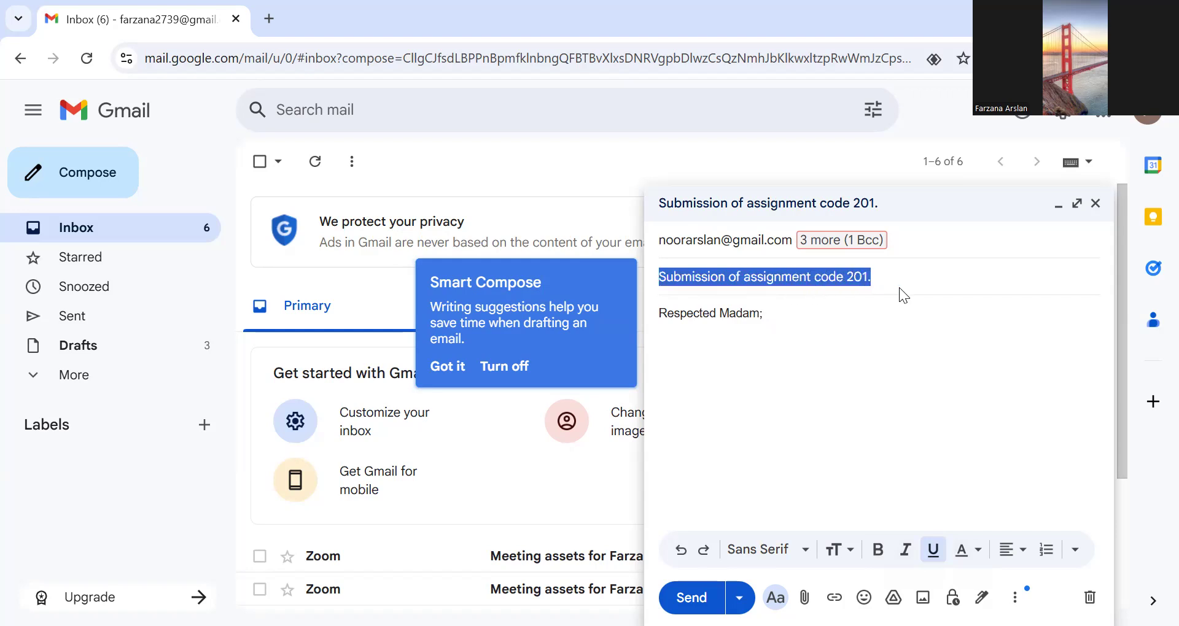
{"action": "left_click", "coordinate": [933, 551]}
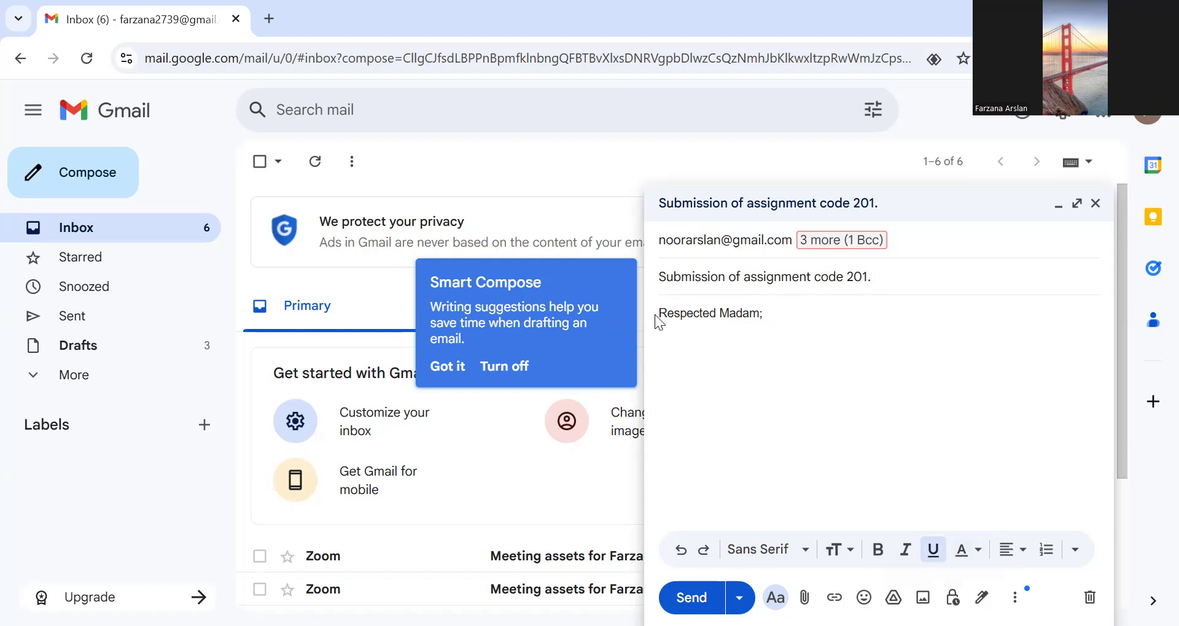
- Change the text color of the greeting "Respected Madam;" in the message body to dark teal
{"action": "left_click_drag", "start_coordinate": [655, 314], "coordinate": [764, 325]}
{"action": "left_click", "coordinate": [742, 356]}
{"action": "left_click_drag", "start_coordinate": [660, 312], "coordinate": [782, 348]}
{"action": "left_click", "coordinate": [972, 556]}
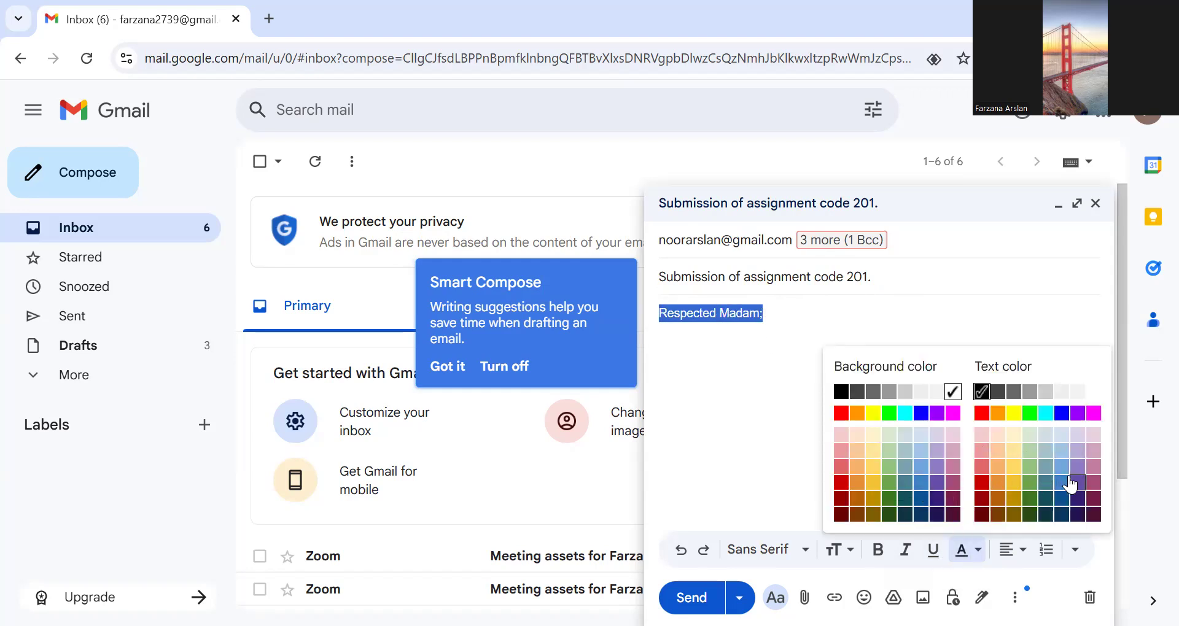
{"action": "left_click", "coordinate": [1048, 516]}
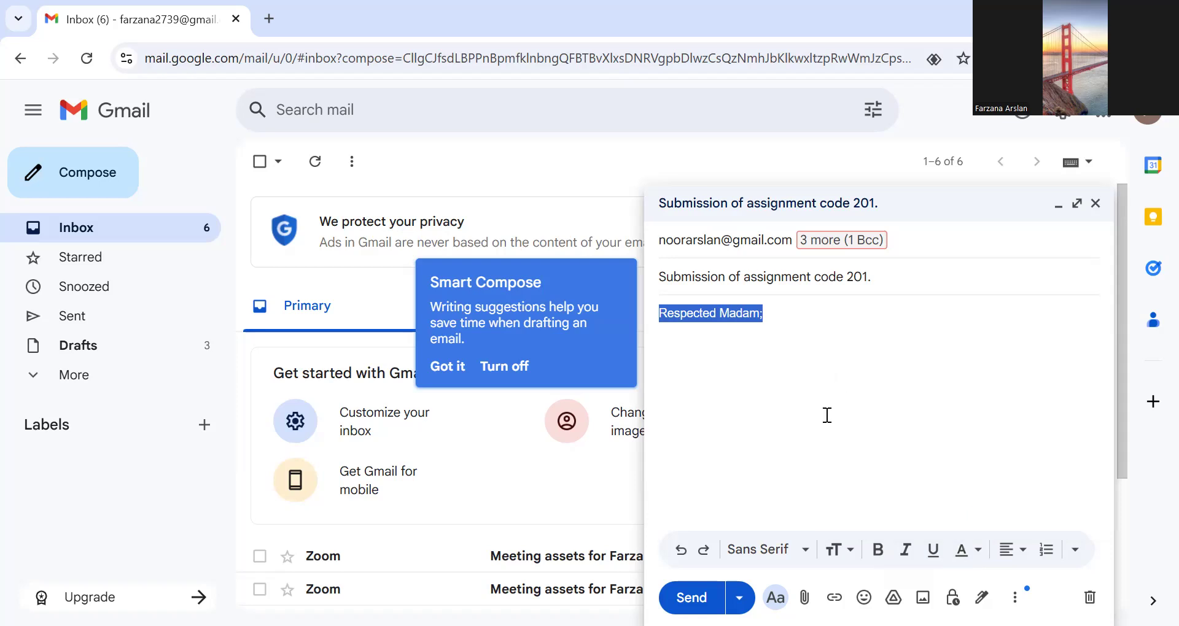
{"action": "left_click", "coordinate": [828, 415]}
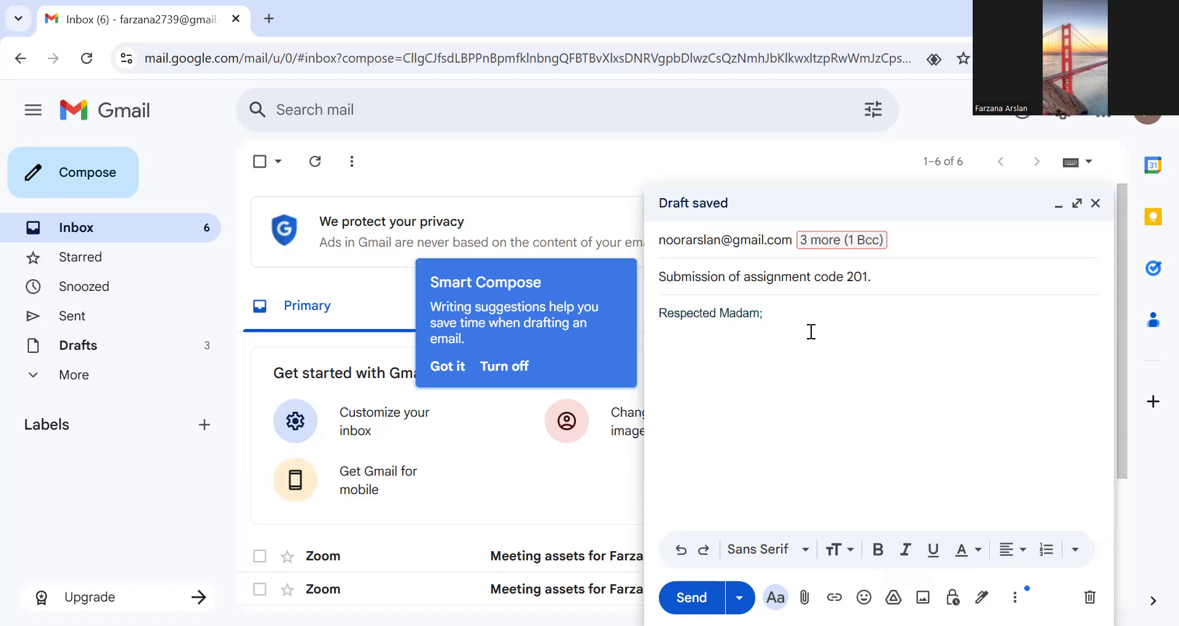
- Give the greeting "Respected Madam;" a bright red background color
{"action": "triple_click", "coordinate": [810, 332]}
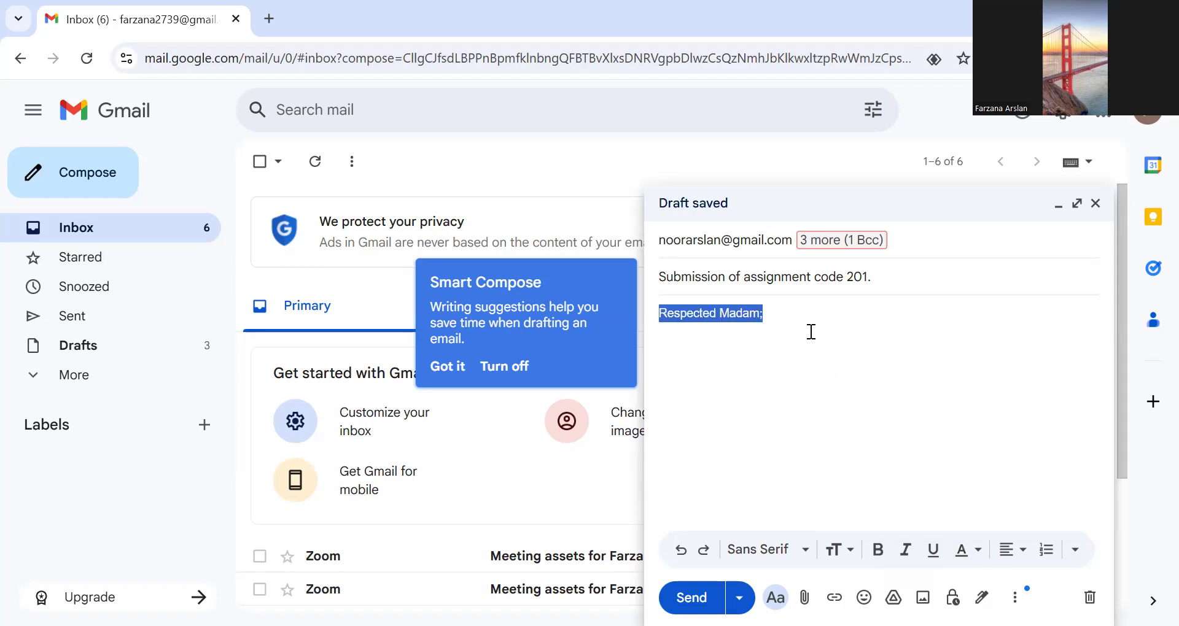
{"action": "left_click", "coordinate": [970, 555]}
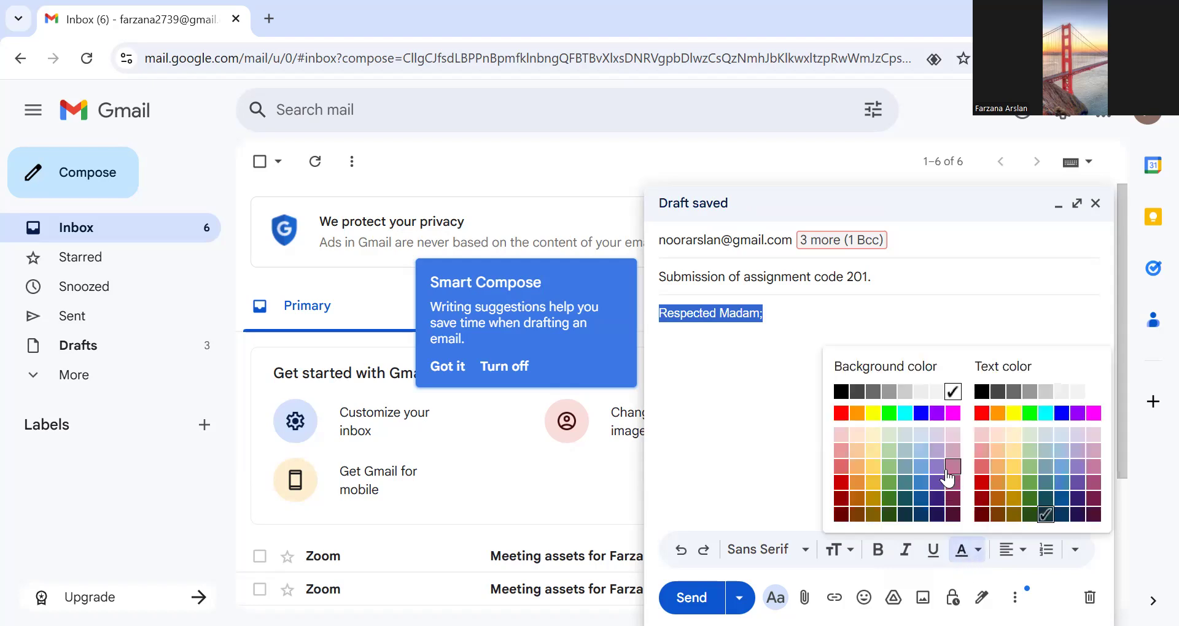
{"action": "left_click", "coordinate": [842, 414]}
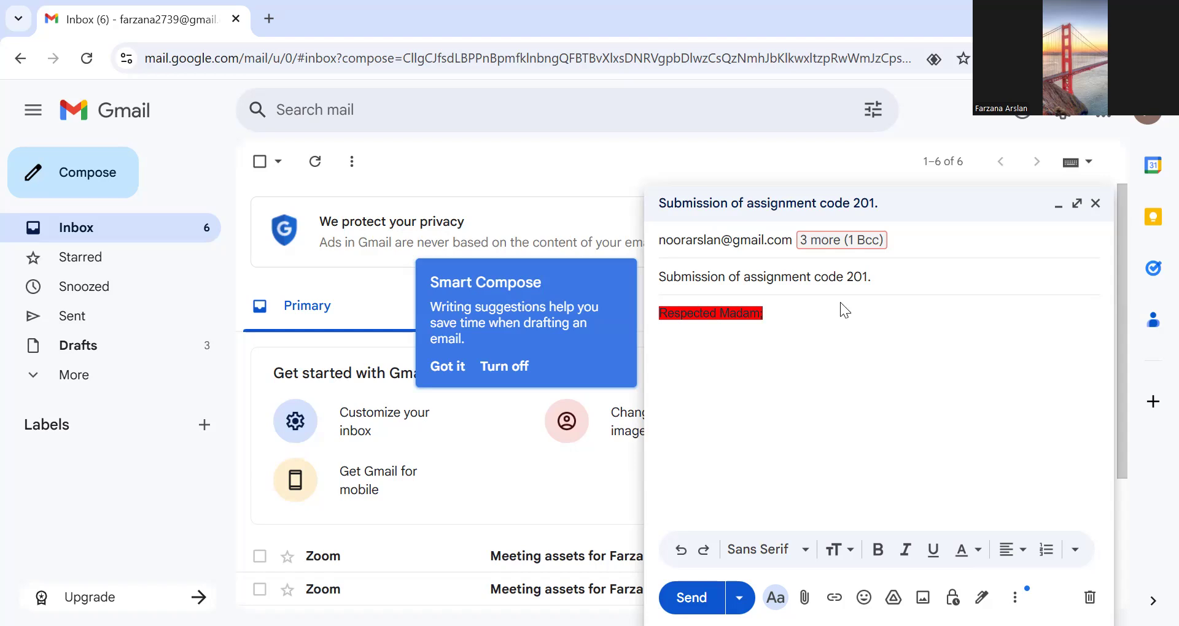
{"action": "type", "text": "k"}
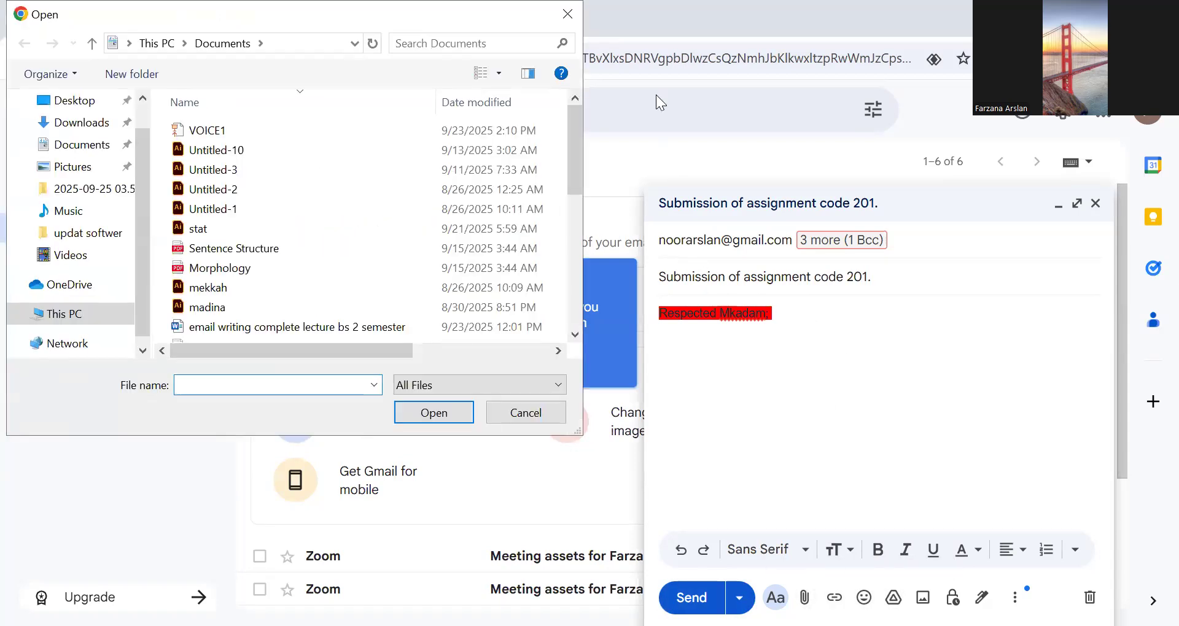
{"action": "key", "text": "Escape"}
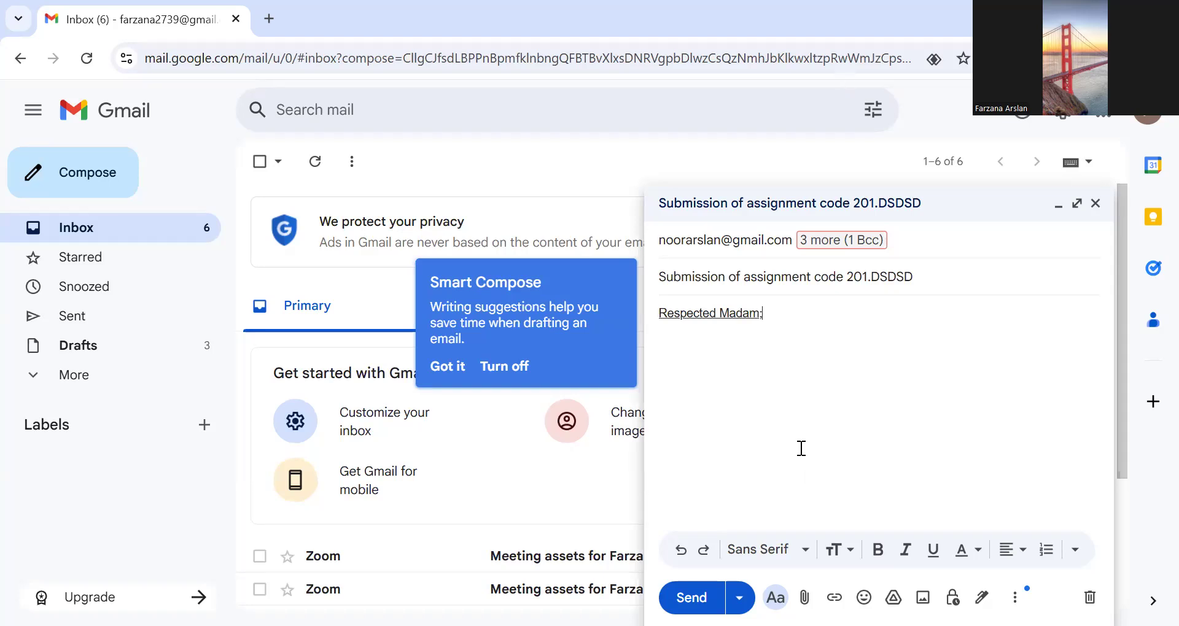
- Write the body sentence "It stated that as you assigned us assignment course code 201 topic writing email." and the closing "Kind regards, X.Y.Z"
{"action": "type", "text": "It stated that as you assigned us assignment course code 201 topic writing email."}
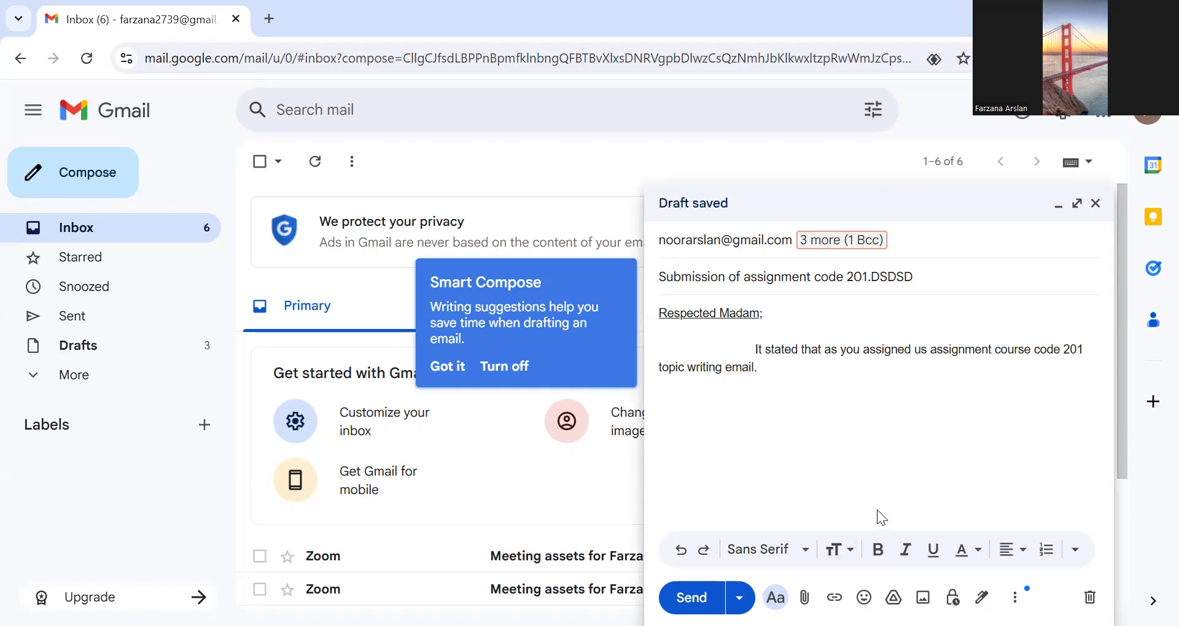
{"action": "left_click", "coordinate": [670, 446]}
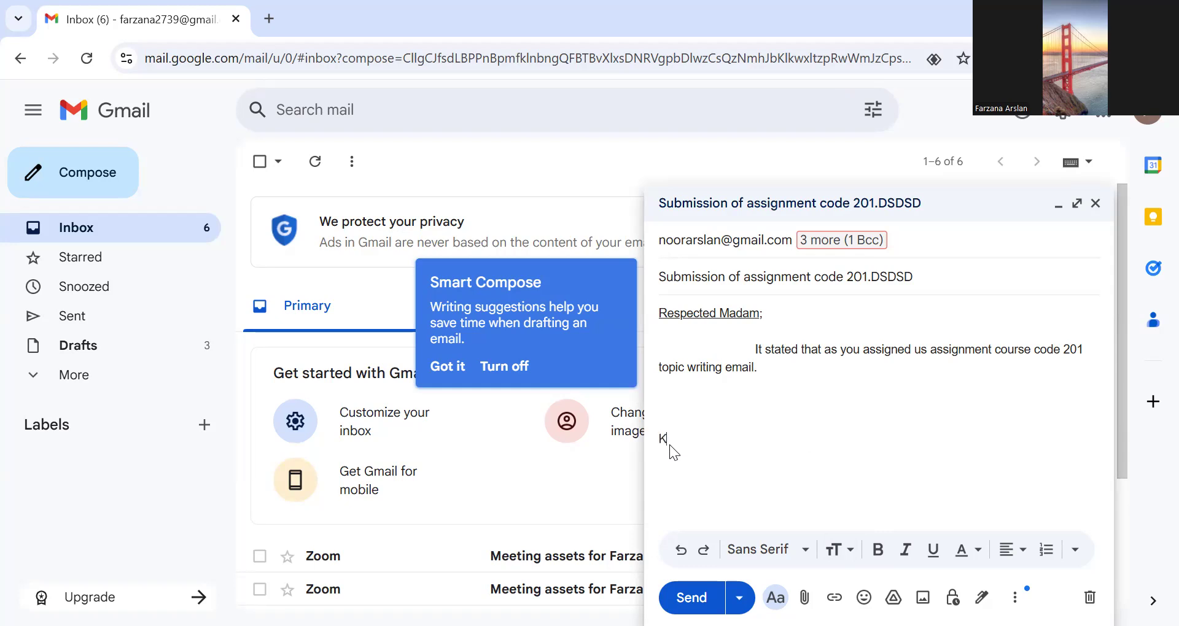
{"action": "key", "text": "BackSpace"}
{"action": "key", "text": "BackSpace"}
{"action": "type", "text": "ind regar"}
{"action": "key", "text": "Tab"}
{"action": "type", "text": "X.Y.z"}
{"action": "key", "text": "BackSpace"}
{"action": "type", "text": "Z"}
- Attach the PDF file Sentence Structure from the Documents folder to the email
{"action": "left_click", "coordinate": [804, 597]}
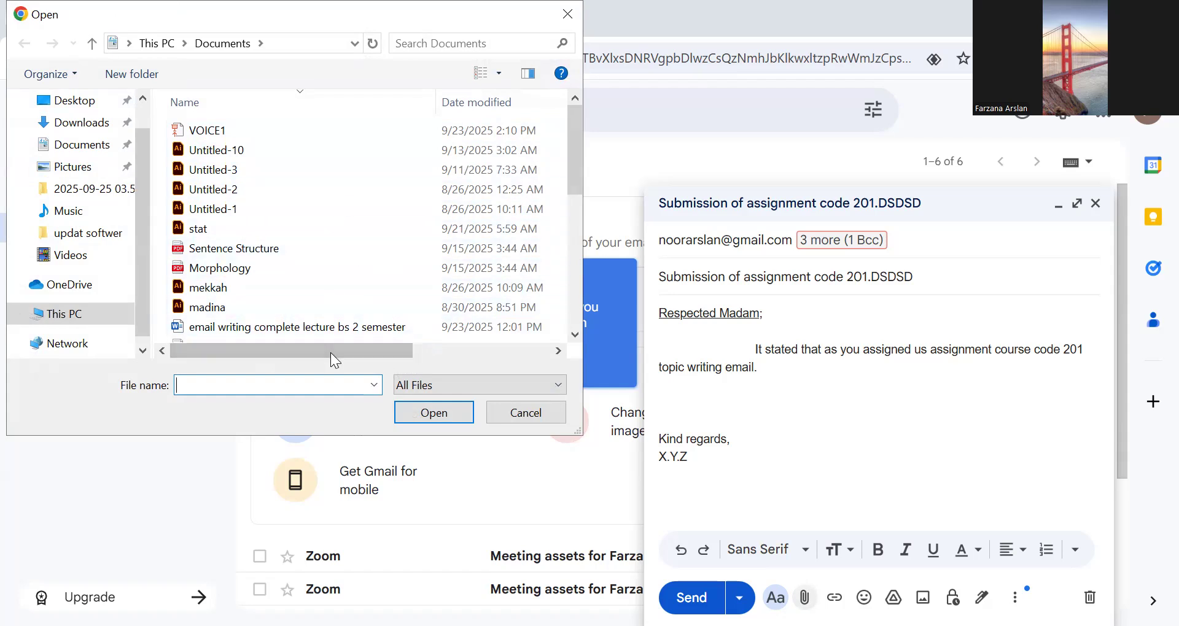
{"action": "left_click", "coordinate": [269, 255]}
{"action": "left_click", "coordinate": [431, 412]}
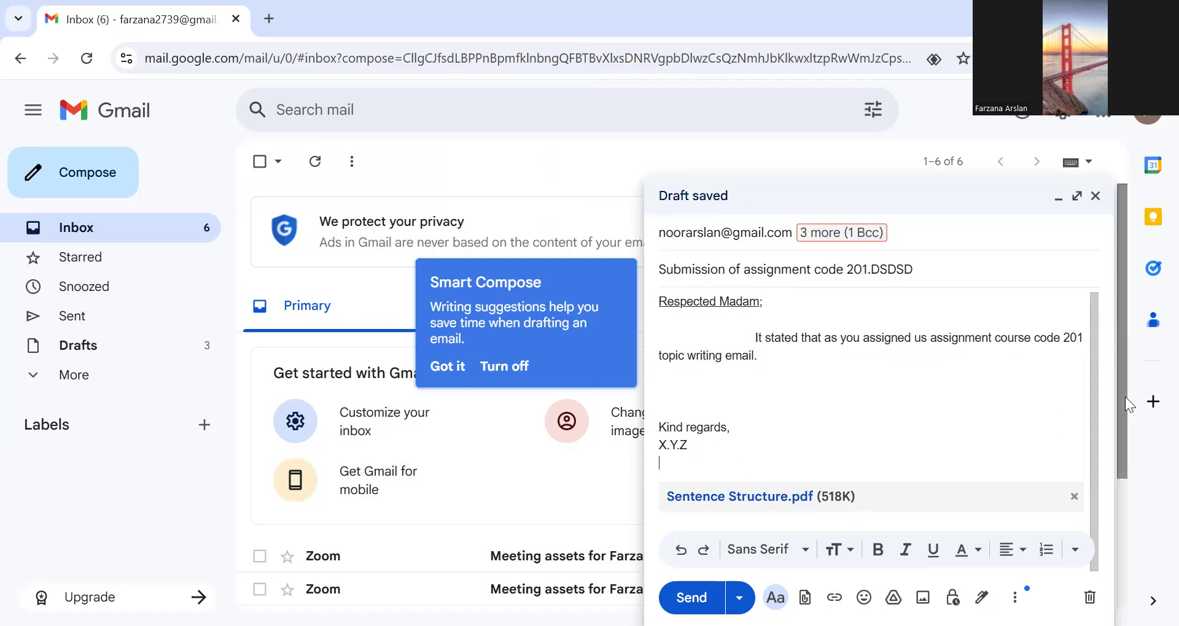
- Open the signature management settings from the draft and turn off Smart Compose
{"action": "scroll", "coordinate": [1125, 396], "scroll_direction": "down", "scroll_amount": 1}
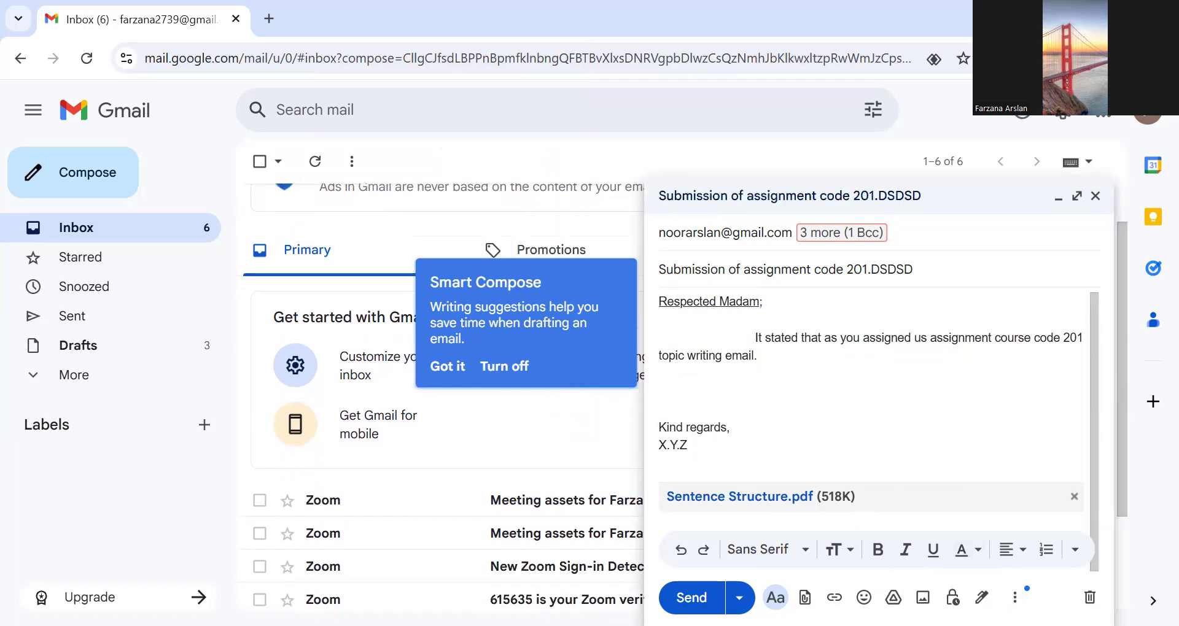
{"action": "left_click_drag", "start_coordinate": [1125, 391], "coordinate": [1119, 418]}
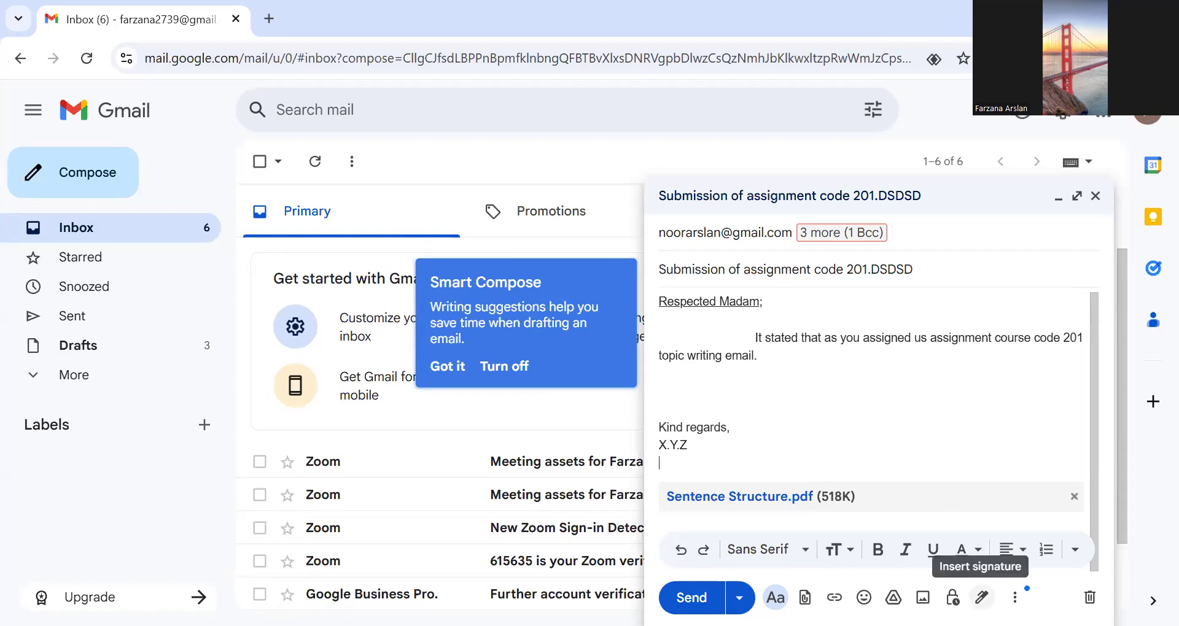
{"action": "left_click", "coordinate": [982, 597]}
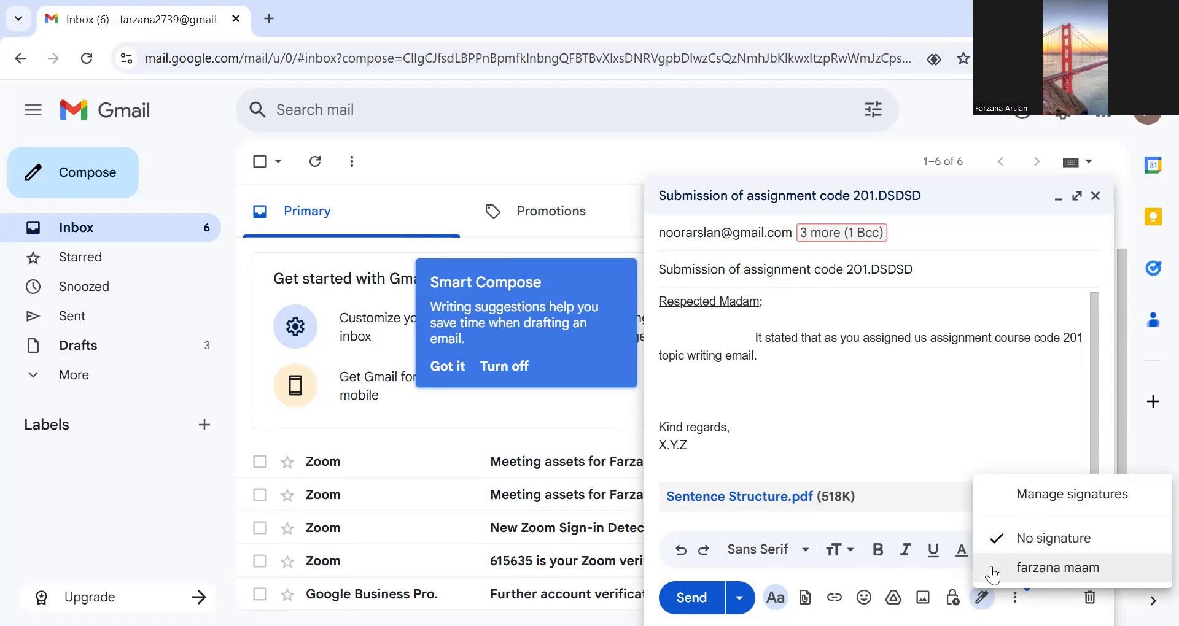
{"action": "left_click", "coordinate": [1081, 495]}
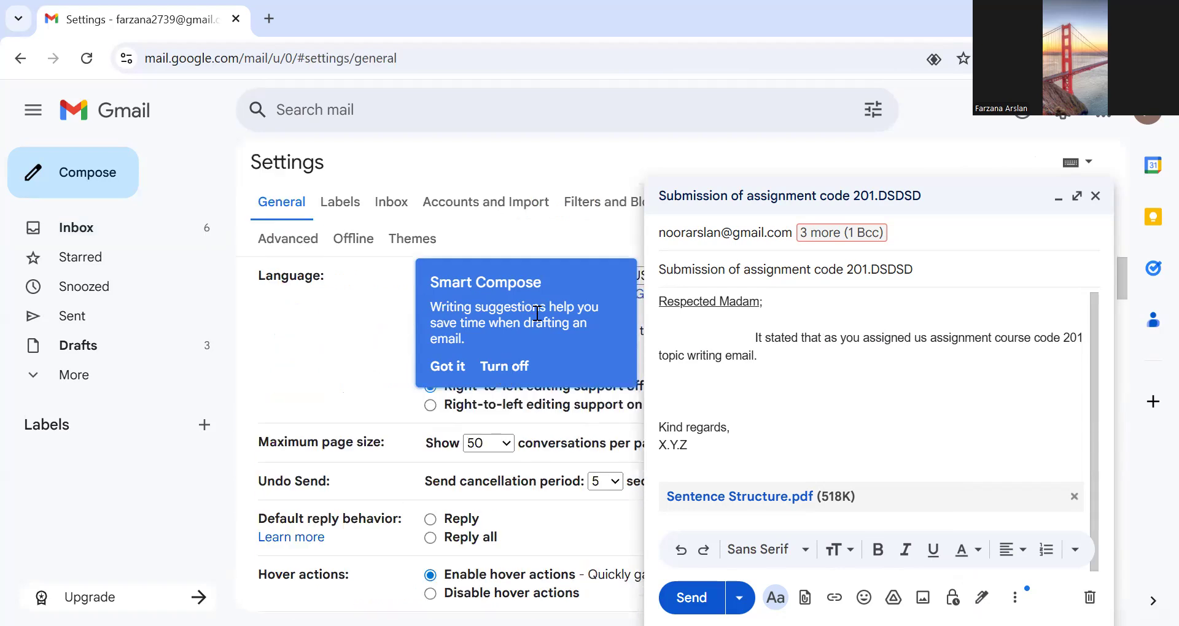
{"action": "left_click", "coordinate": [491, 367]}
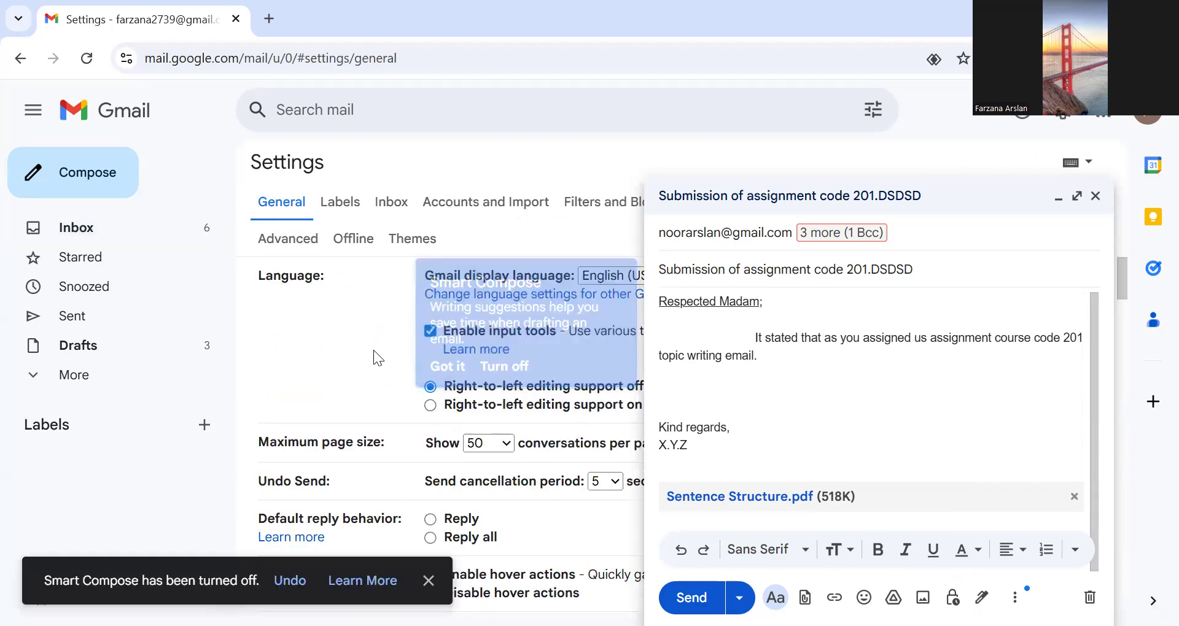
- Delete the existing signature in the general settings and confirm its removal
{"action": "scroll", "coordinate": [399, 362], "scroll_direction": "down", "scroll_amount": 15}
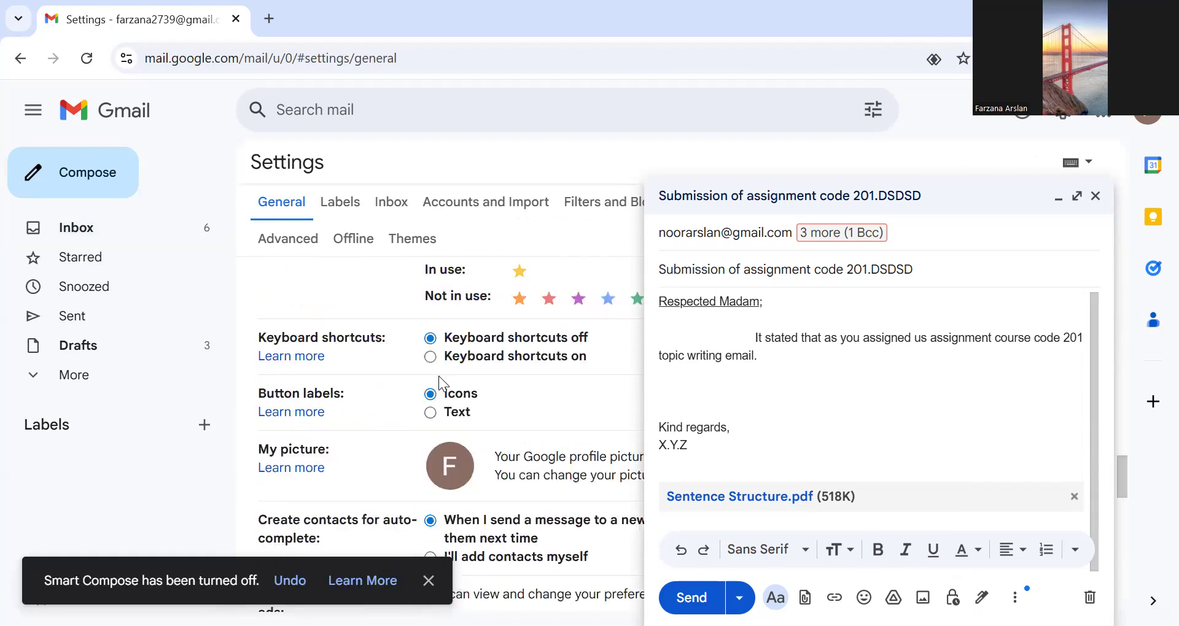
{"action": "scroll", "coordinate": [439, 376], "scroll_direction": "down", "scroll_amount": 3}
{"action": "scroll", "coordinate": [469, 442], "scroll_direction": "down", "scroll_amount": 1}
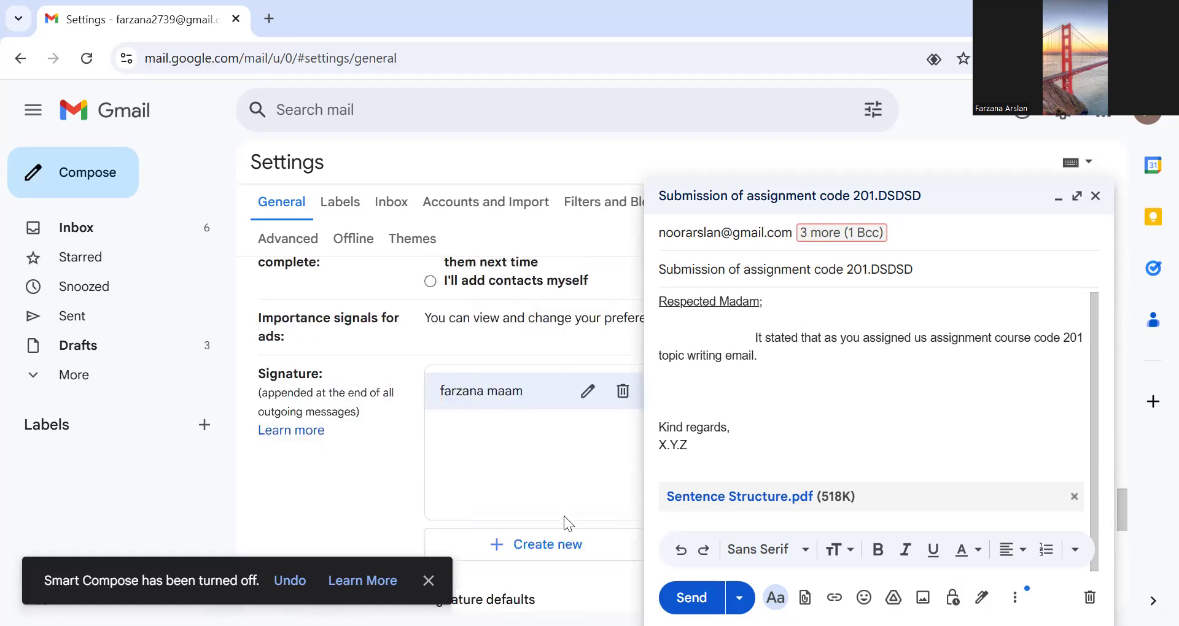
{"action": "scroll", "coordinate": [564, 516], "scroll_direction": "down", "scroll_amount": 1}
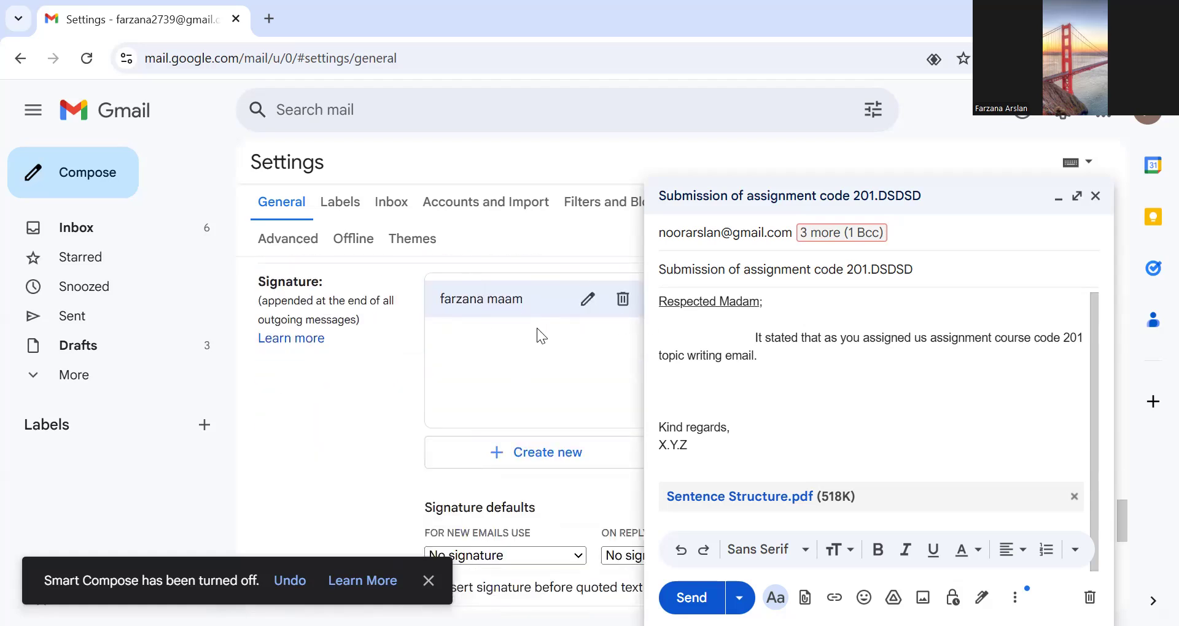
{"action": "left_click", "coordinate": [624, 301]}
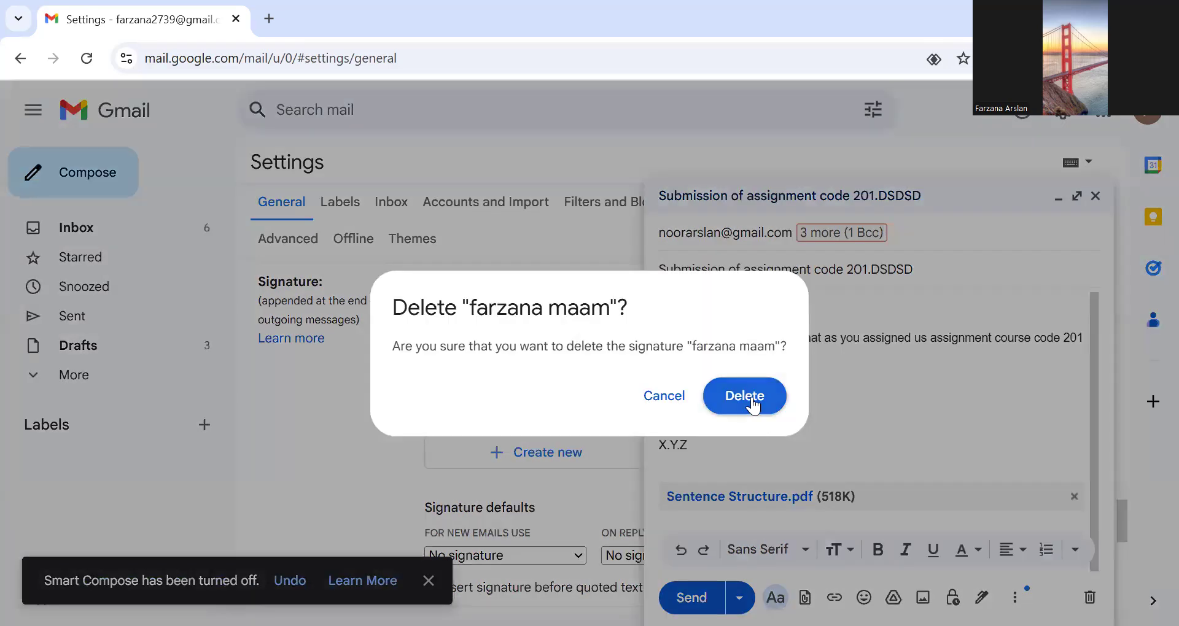
{"action": "left_click", "coordinate": [753, 405]}
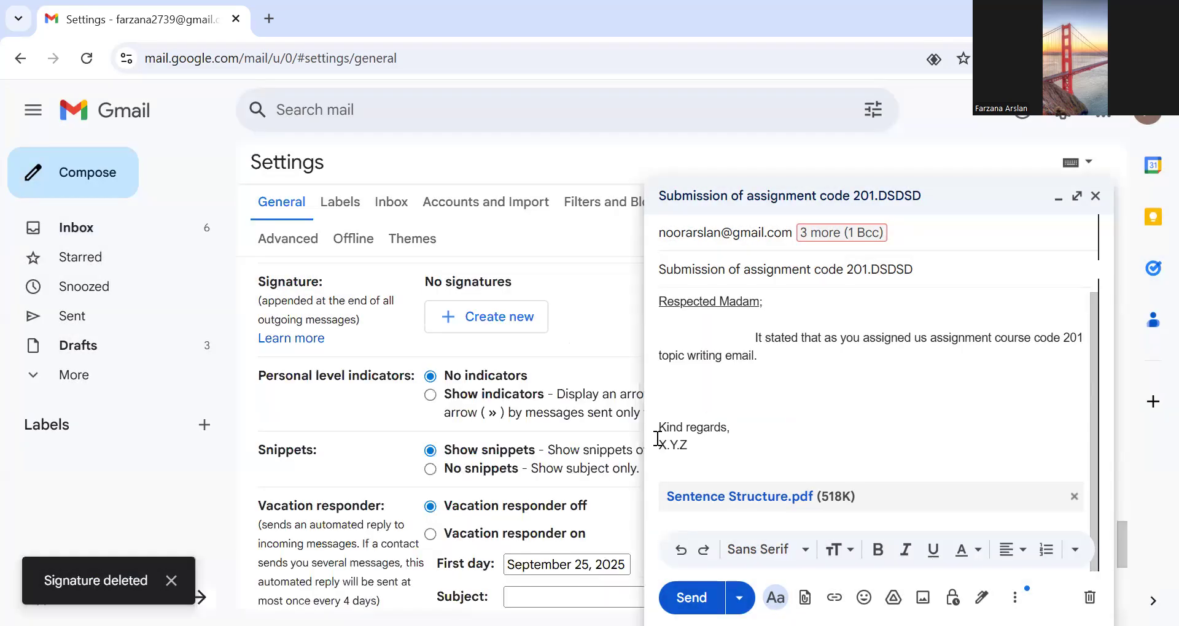
- Minimize the draft and create a new signature named with the sender's full name
{"action": "scroll", "coordinate": [554, 360], "scroll_direction": "down", "scroll_amount": 5}
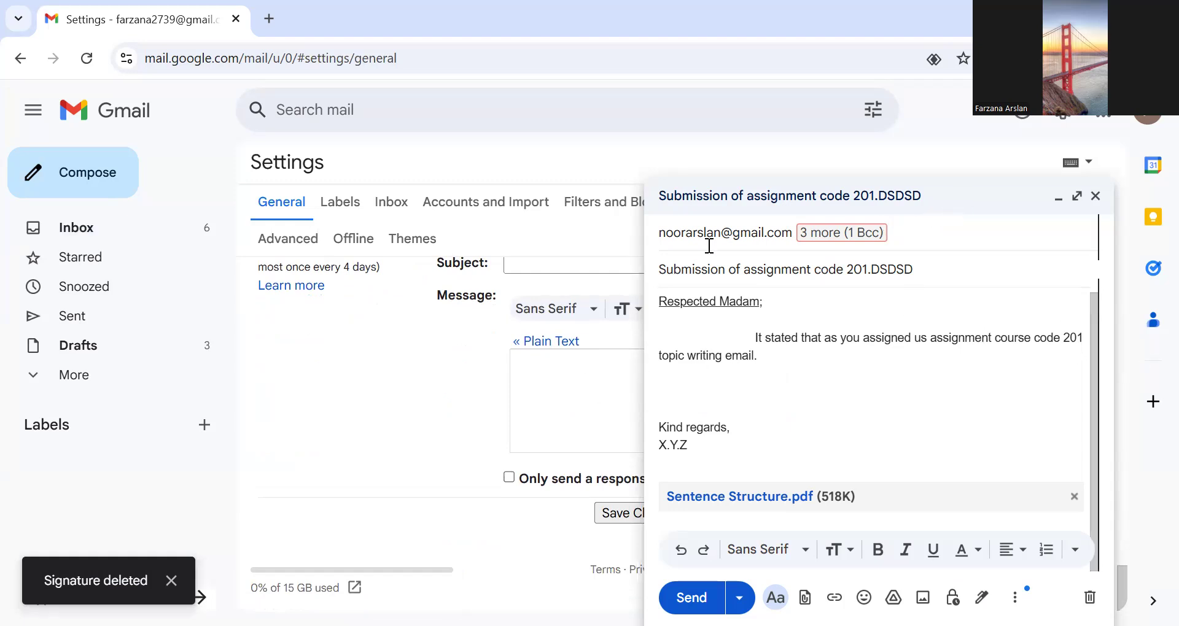
{"action": "left_click", "coordinate": [944, 206]}
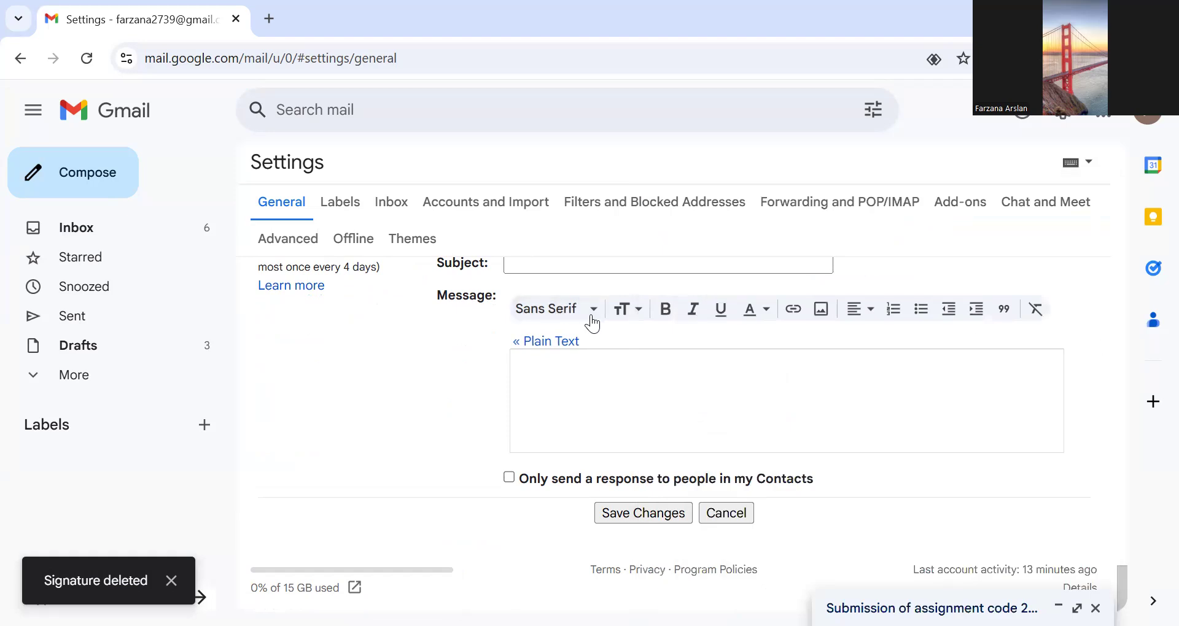
{"action": "scroll", "coordinate": [614, 331], "scroll_direction": "up", "scroll_amount": 5}
{"action": "scroll", "coordinate": [644, 374], "scroll_direction": "down", "scroll_amount": 2}
{"action": "scroll", "coordinate": [647, 390], "scroll_direction": "down", "scroll_amount": 3}
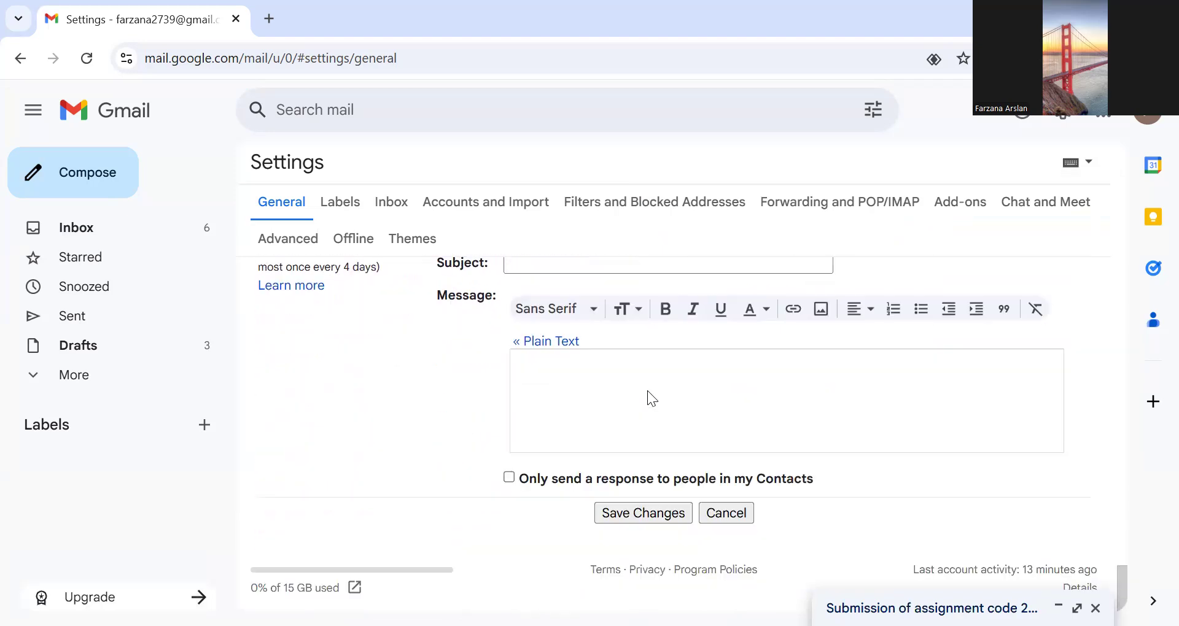
{"action": "scroll", "coordinate": [648, 390], "scroll_direction": "up", "scroll_amount": 3}
{"action": "scroll", "coordinate": [648, 390], "scroll_direction": "up", "scroll_amount": 8}
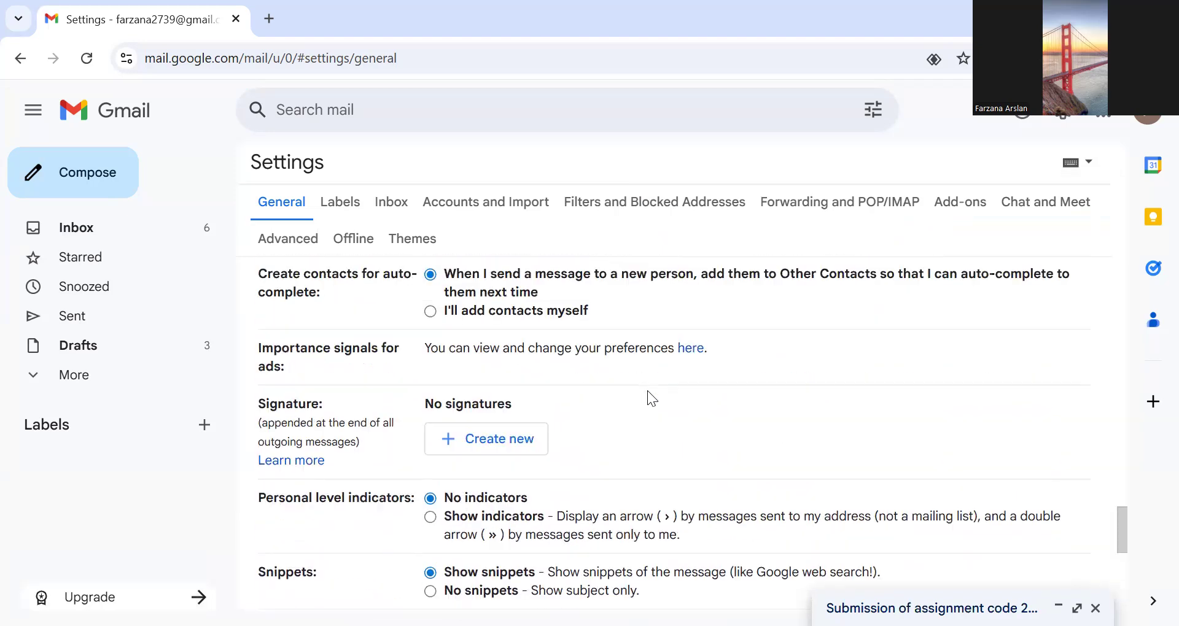
{"action": "scroll", "coordinate": [647, 391], "scroll_direction": "down", "scroll_amount": 4}
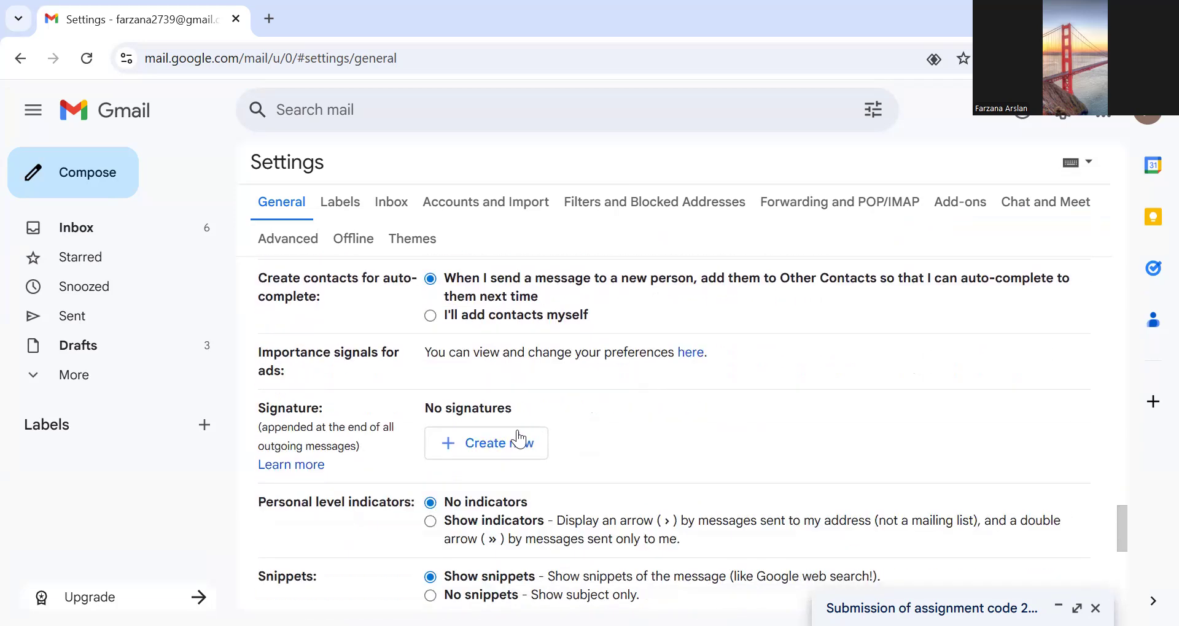
{"action": "left_click", "coordinate": [491, 447]}
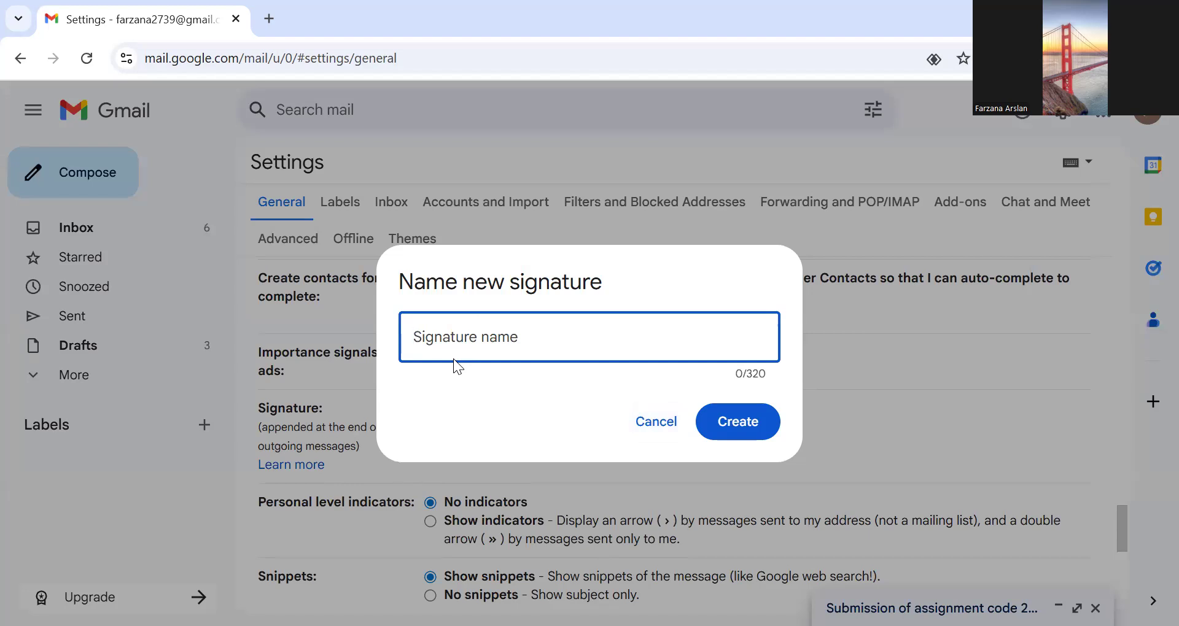
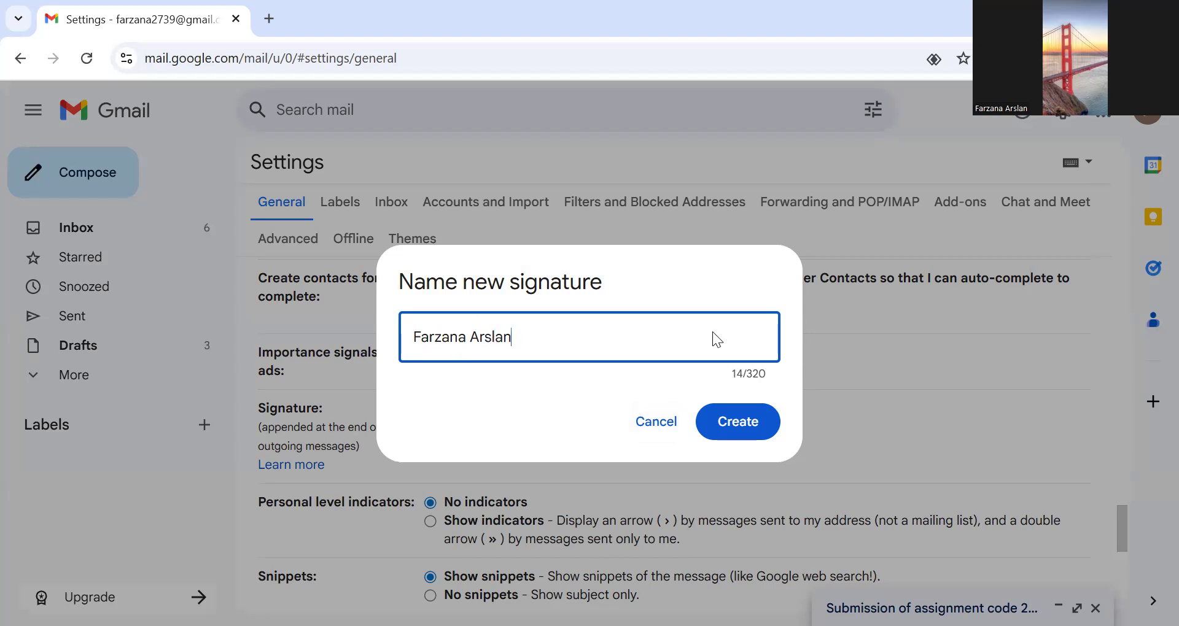
{"action": "left_click", "coordinate": [737, 421]}
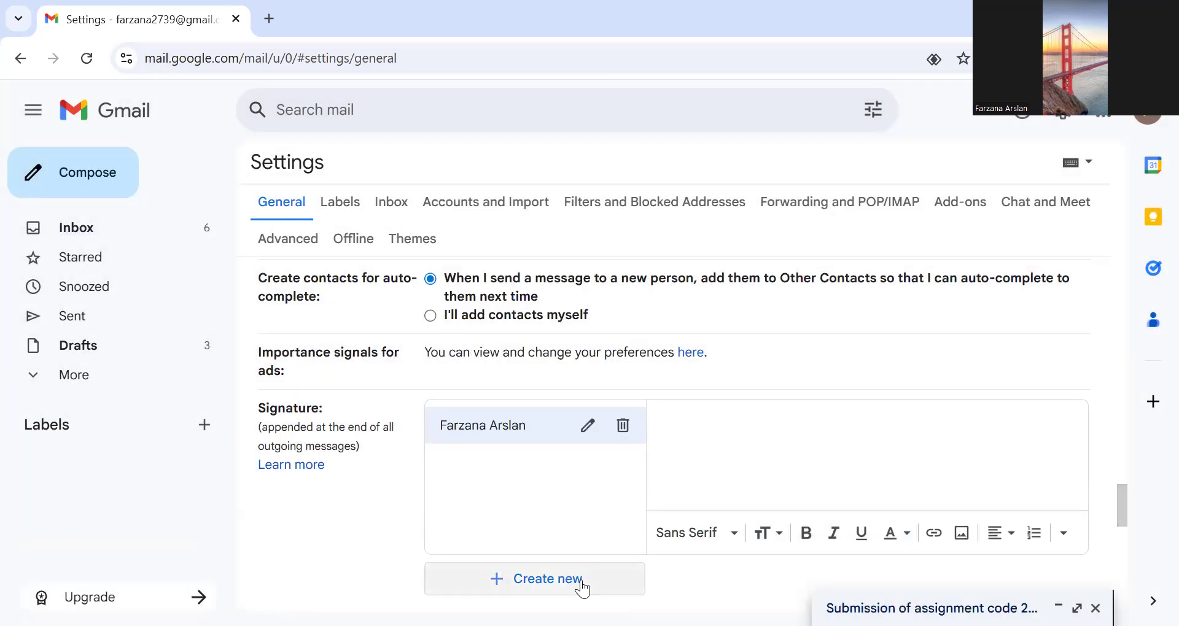
- Begin the signature text with "Dear madam", correcting the misspelled words with the suggested spellings
{"action": "left_click", "coordinate": [704, 420]}
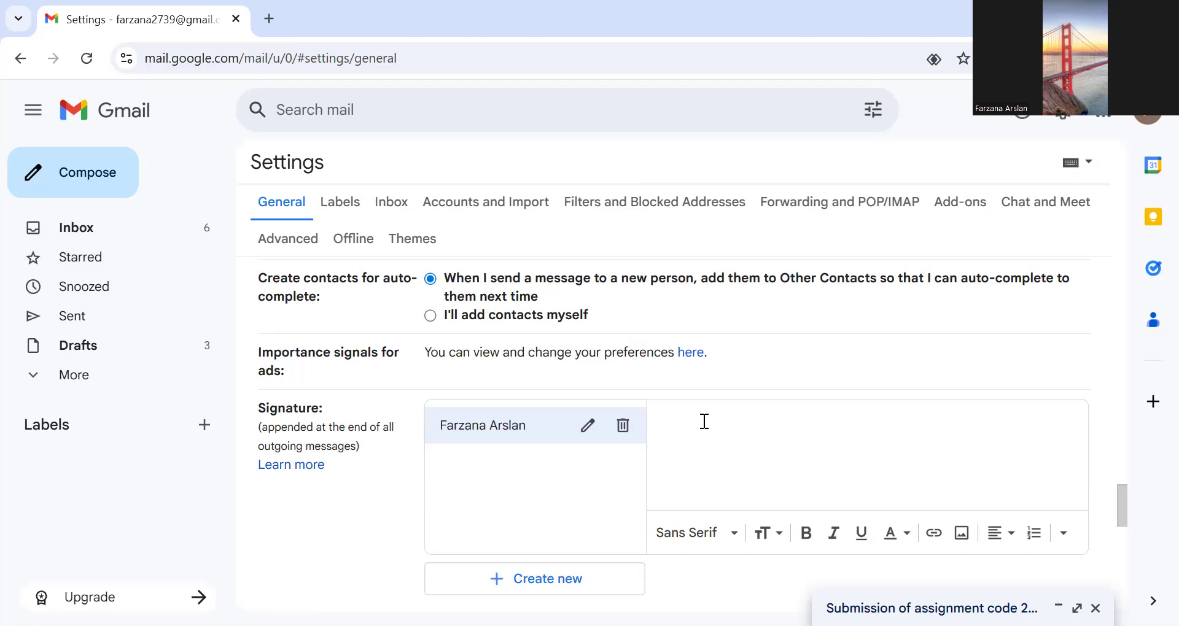
{"action": "type", "text": "n"}
{"action": "key", "text": "BackSpace"}
{"action": "left_click", "coordinate": [699, 447]}
{"action": "type", "text": "Dera maam"}
{"action": "right_click", "coordinate": [673, 421]}
{"action": "left_click", "coordinate": [727, 214]}
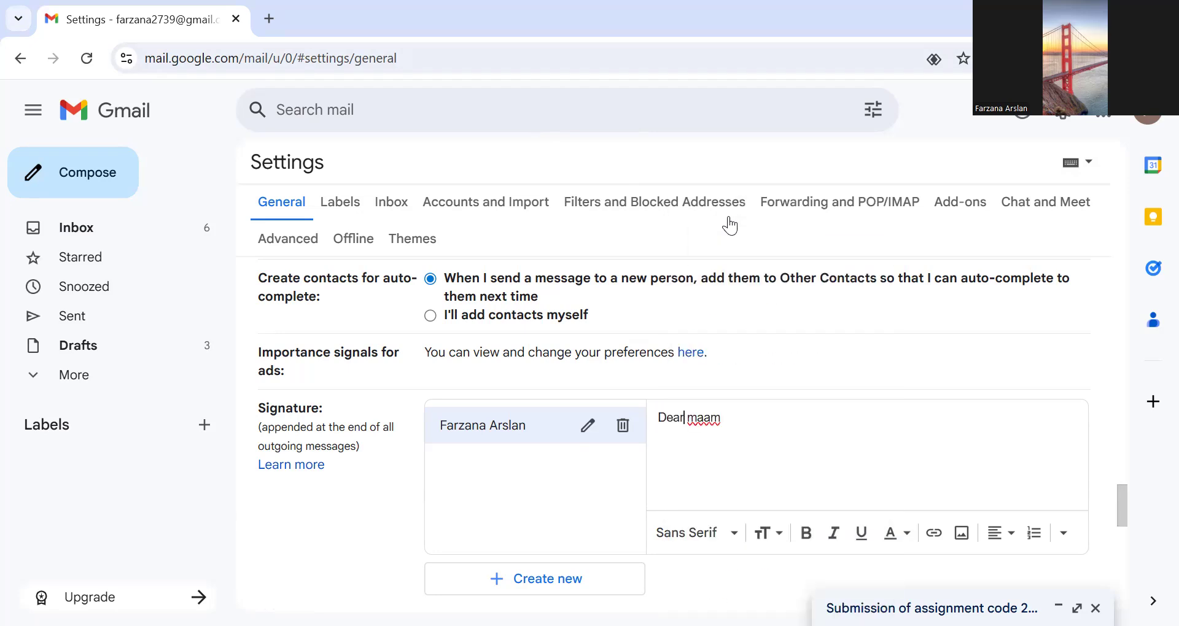
{"action": "right_click", "coordinate": [712, 417]}
{"action": "left_click", "coordinate": [763, 241]}
- Continue the signature text after "Dear madam" with ", as i collect my all data via very"
{"action": "type", "text": ", as i collect my all data "}
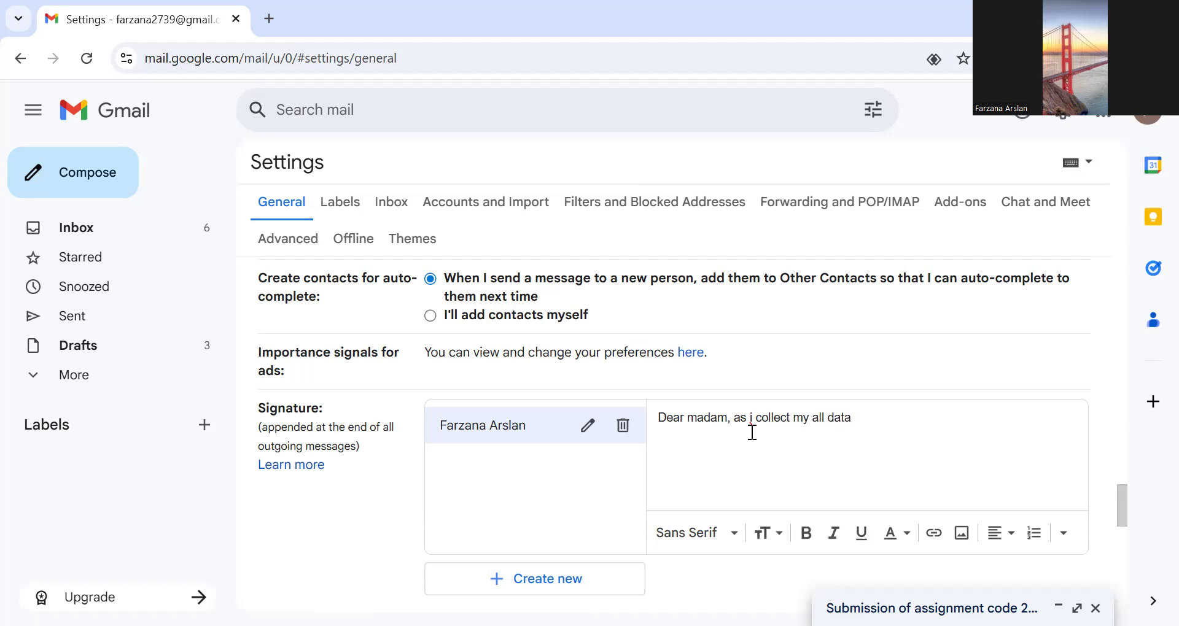
{"action": "type", "text": "via very"}
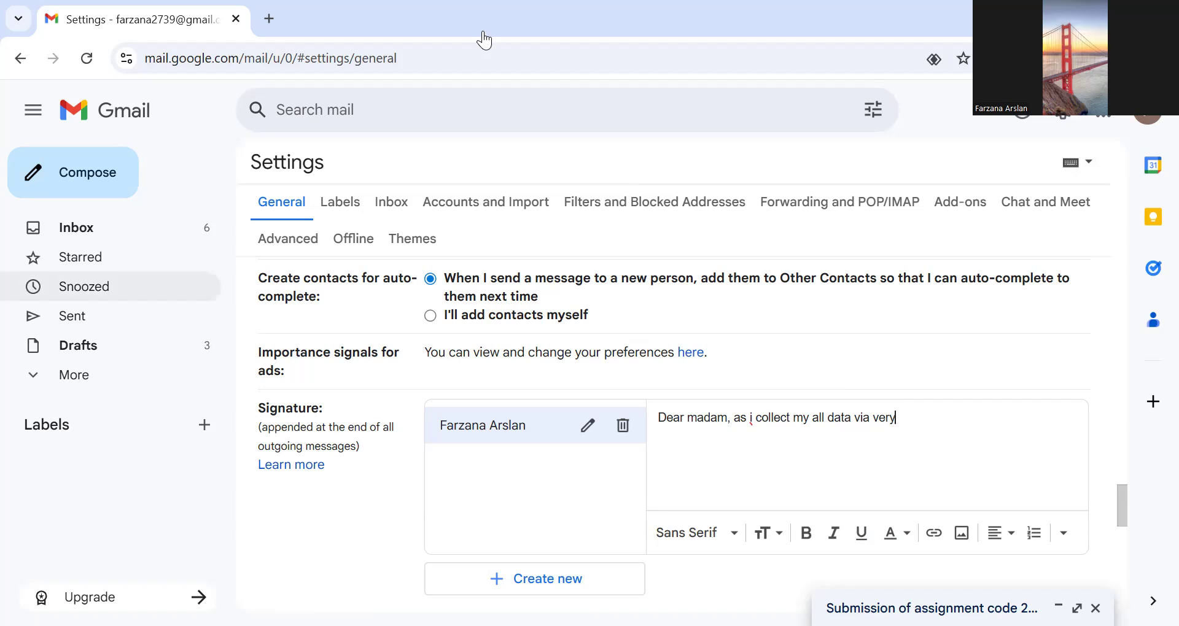
- Choose the Narrow font in the signature editor and save the settings changes
{"action": "scroll", "coordinate": [517, 462], "scroll_direction": "down", "scroll_amount": 5}
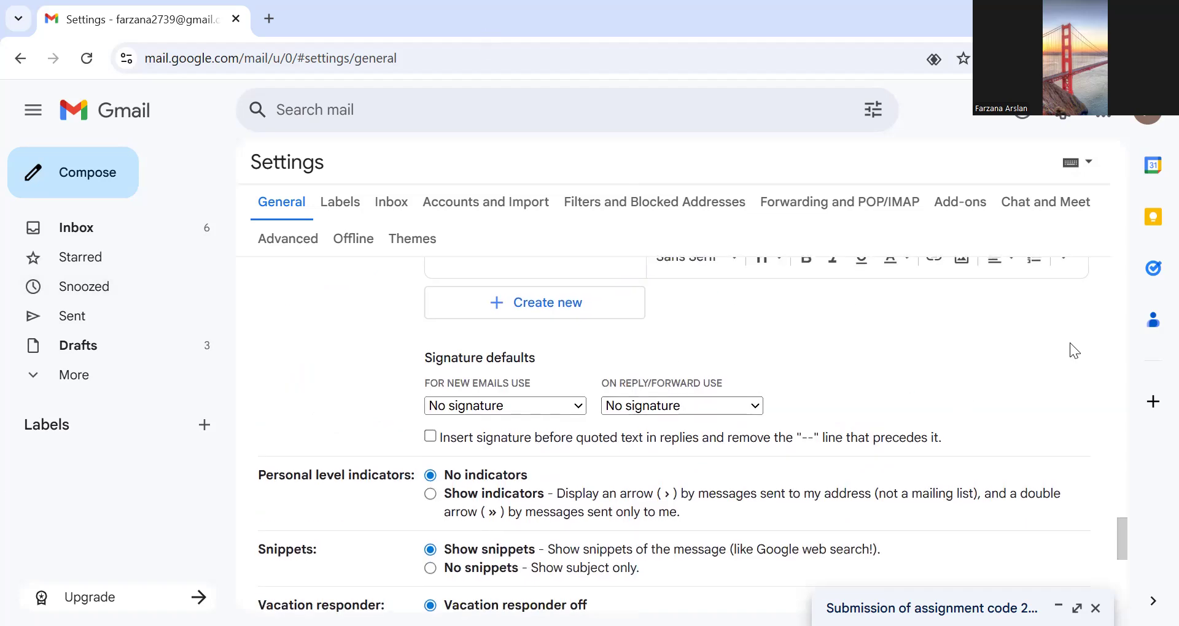
{"action": "scroll", "coordinate": [1070, 351], "scroll_direction": "up", "scroll_amount": 3}
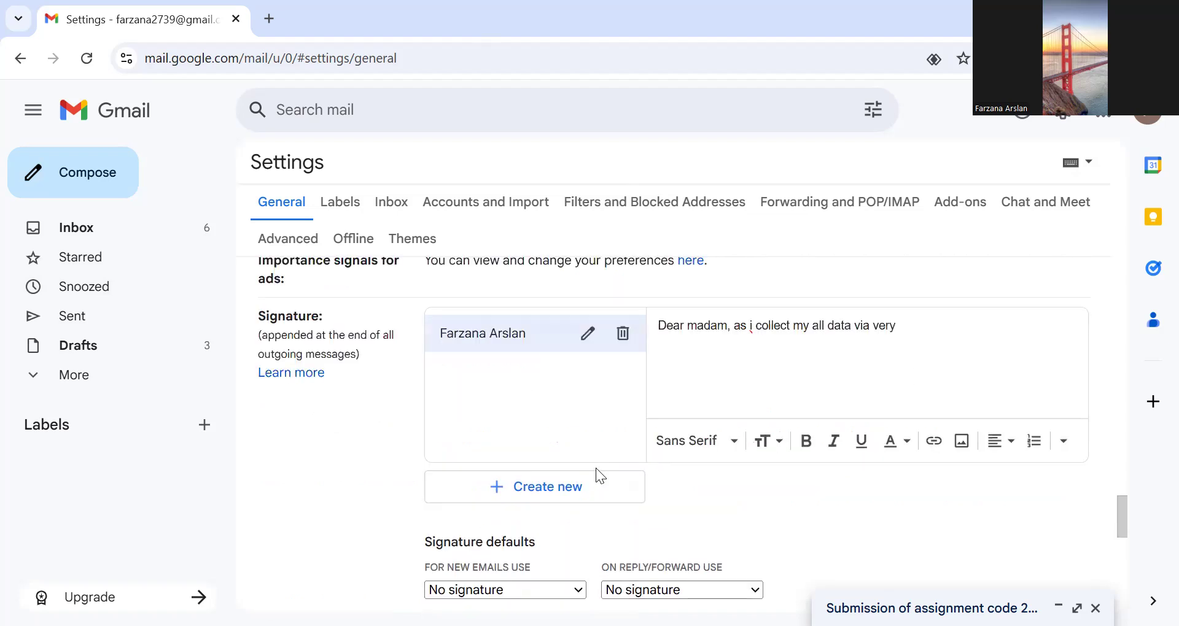
{"action": "left_click", "coordinate": [700, 441]}
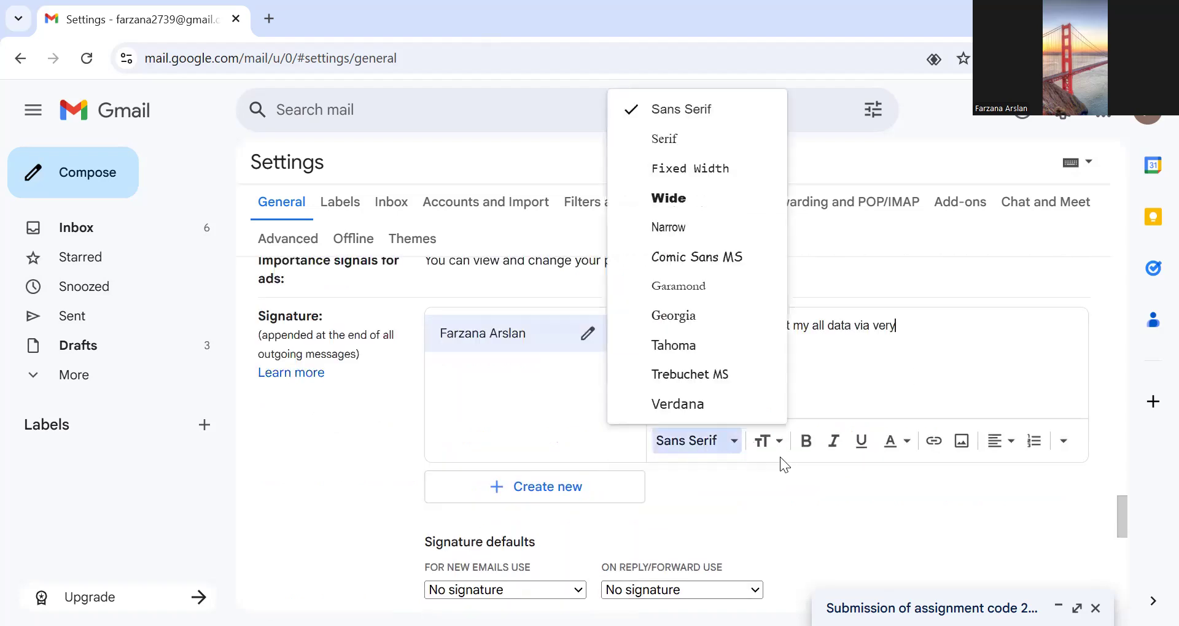
{"action": "left_click", "coordinate": [692, 230]}
{"action": "scroll", "coordinate": [764, 428], "scroll_direction": "up", "scroll_amount": 4}
{"action": "scroll", "coordinate": [764, 429], "scroll_direction": "down", "scroll_amount": 15}
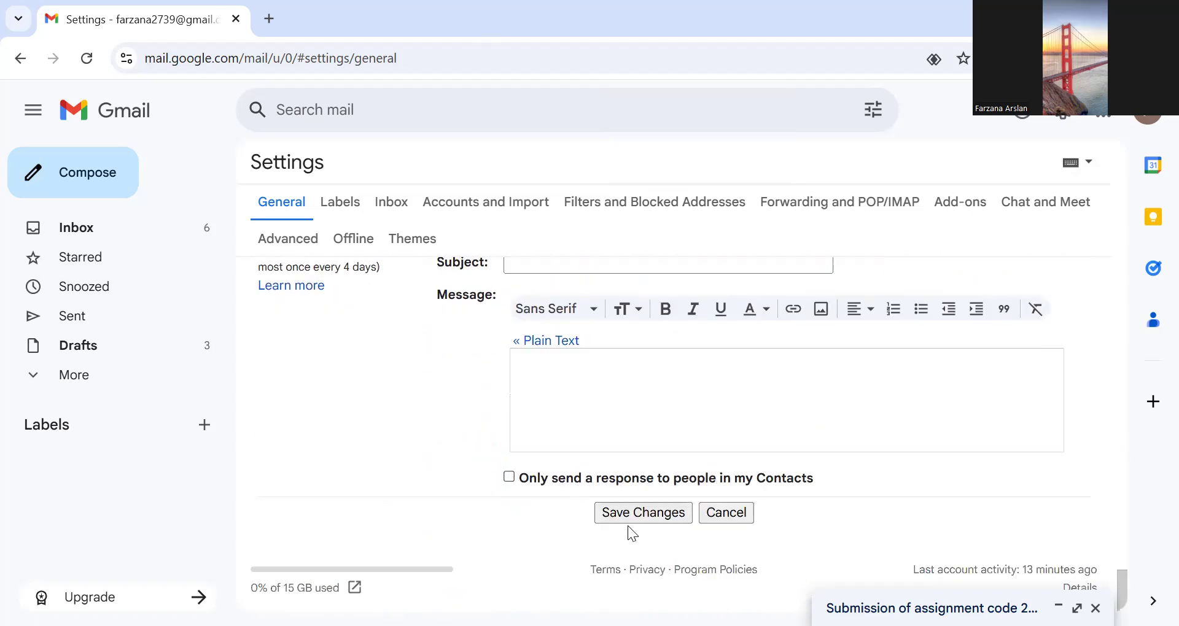
{"action": "left_click", "coordinate": [639, 515]}
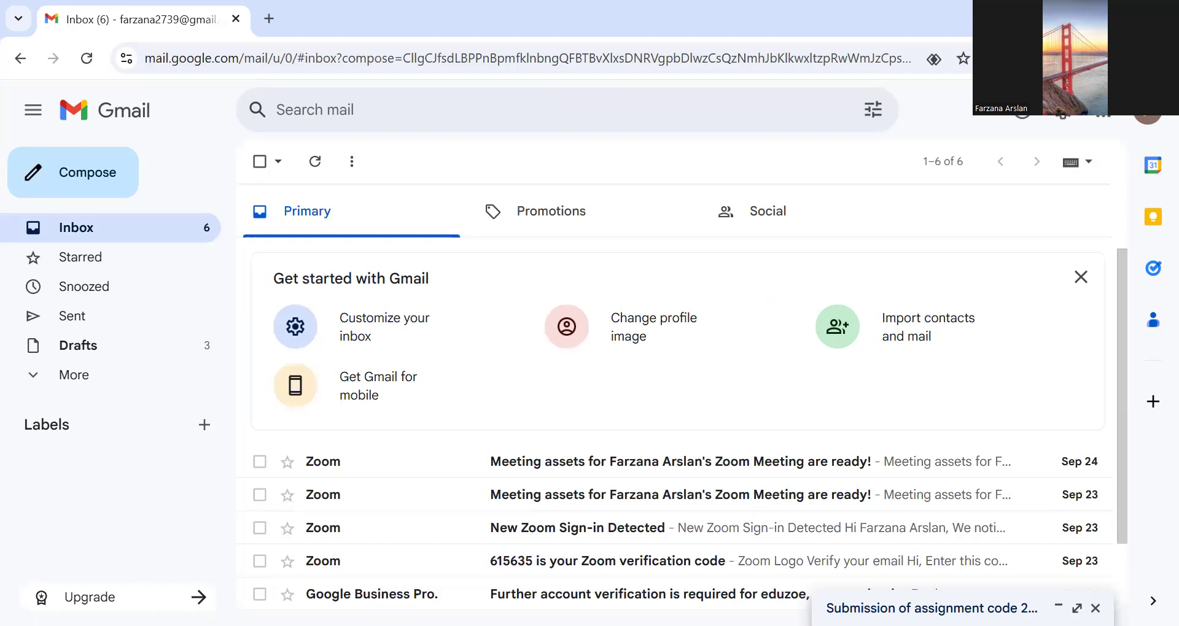
- Try to send a new blank message without any recipient, and close its compose window
{"action": "left_click", "coordinate": [73, 172]}
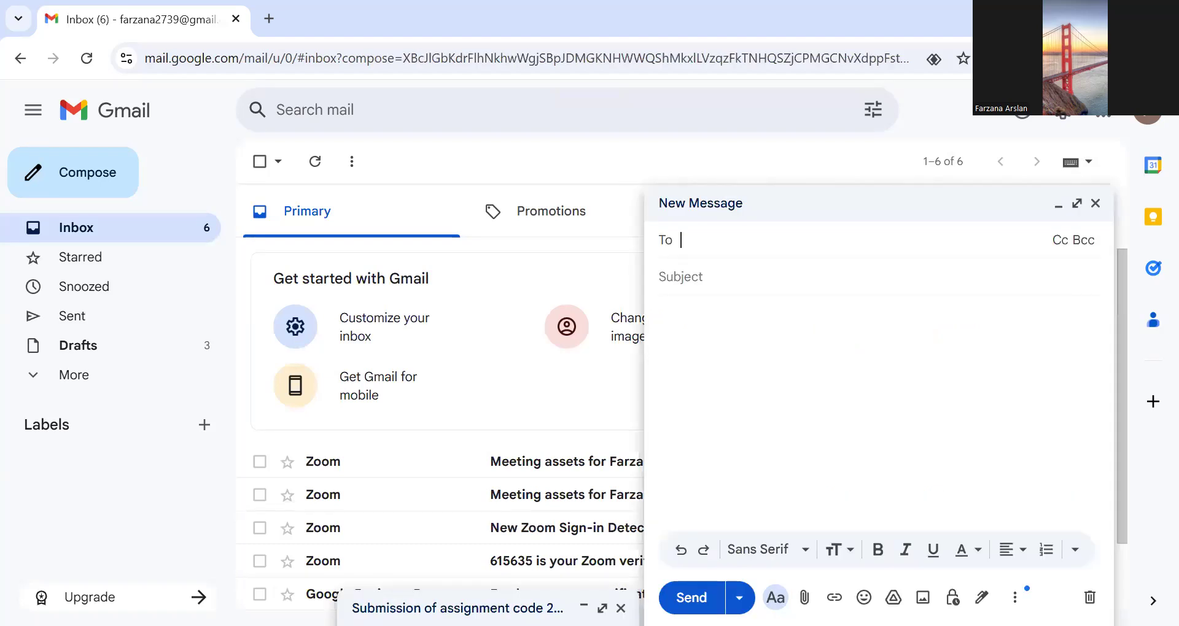
{"action": "left_click", "coordinate": [691, 598]}
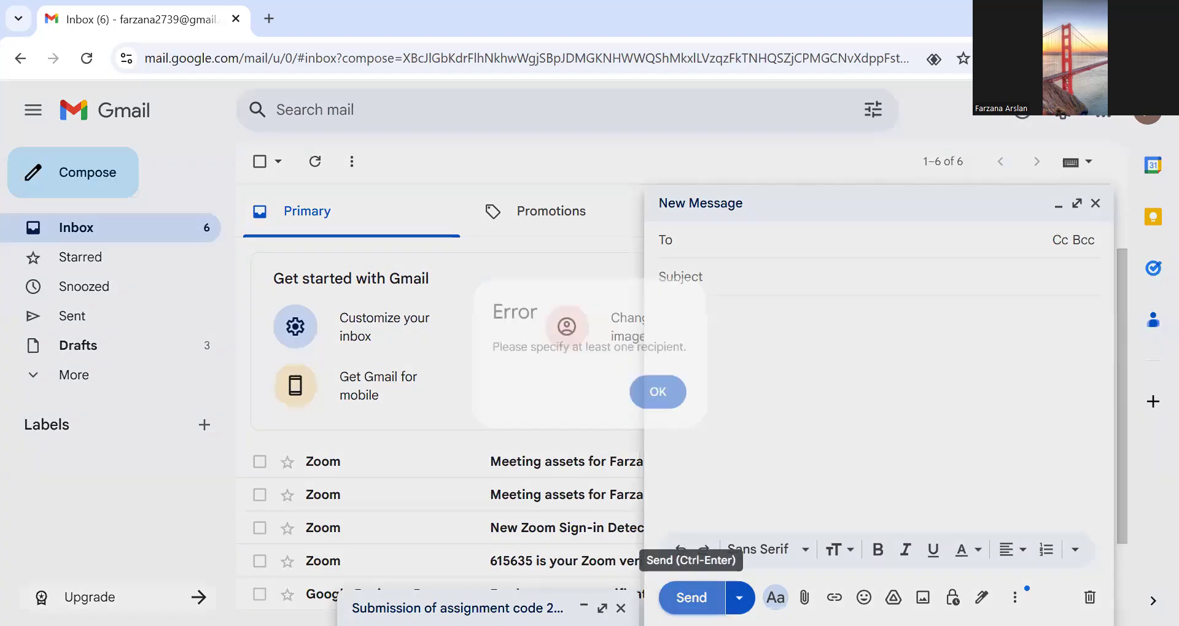
{"action": "left_click", "coordinate": [667, 393]}
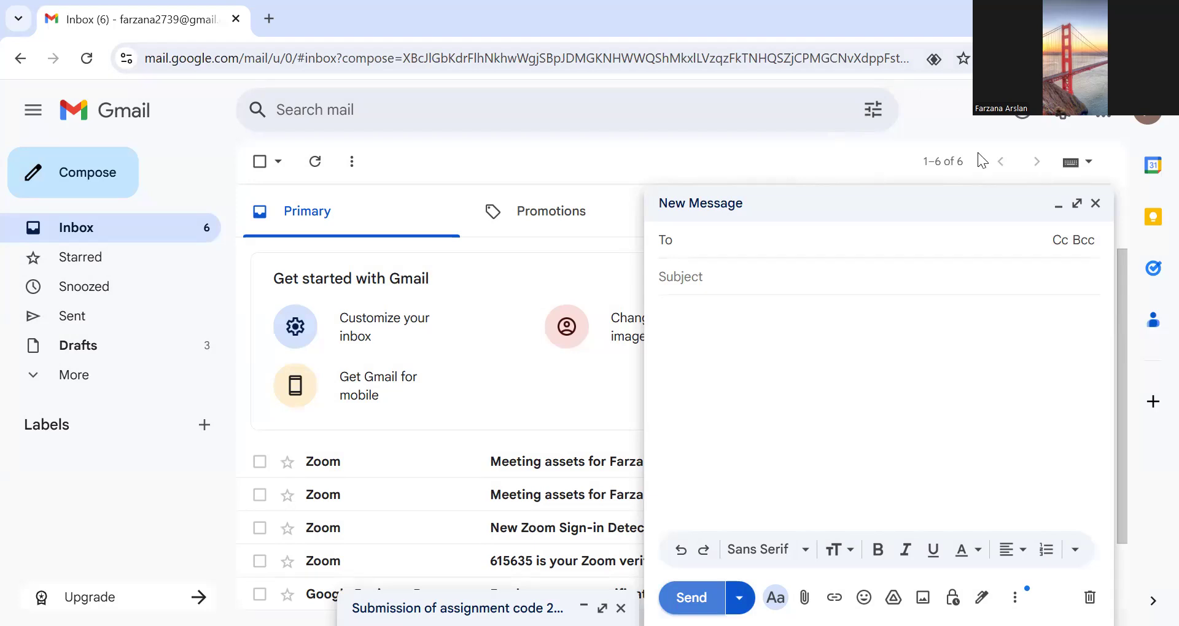
{"action": "left_click", "coordinate": [1097, 204]}
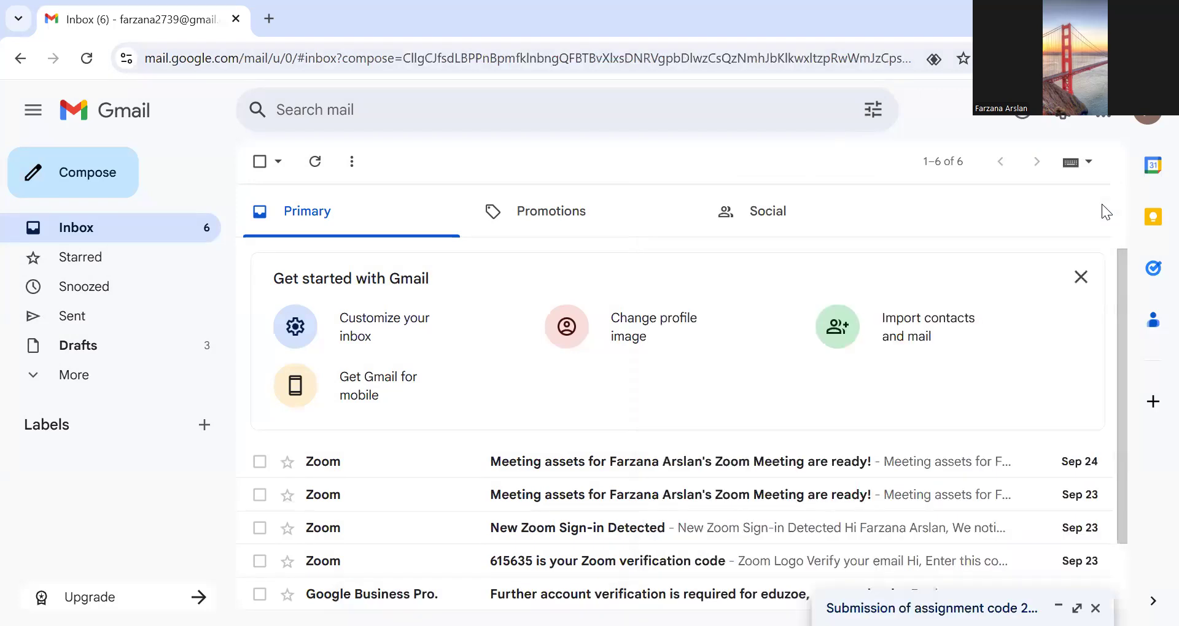